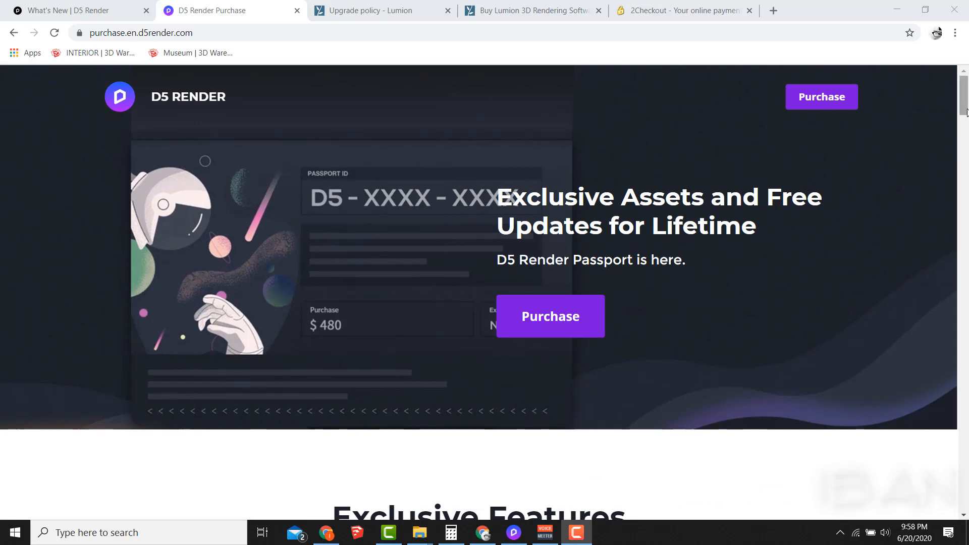
# Review the exclusive features, free lifetime updates and full product features on the D5 Render purchase page.
pyautogui.moveTo(965, 114); pyautogui.dragTo(966, 142)
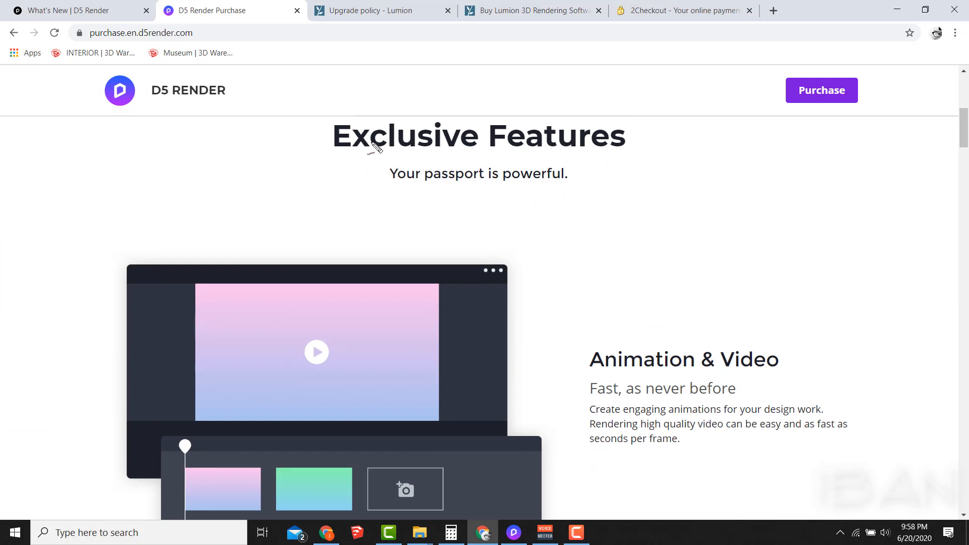
pyautogui.moveTo(372, 143); pyautogui.dragTo(645, 156)
pyautogui.moveTo(800, 356); pyautogui.dragTo(838, 345)
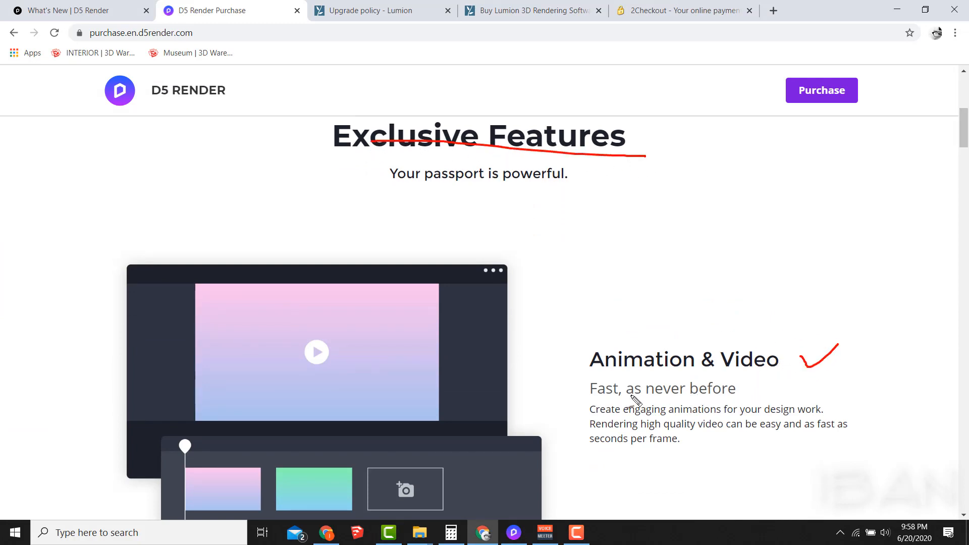
pyautogui.scroll(-8, 628, 384)
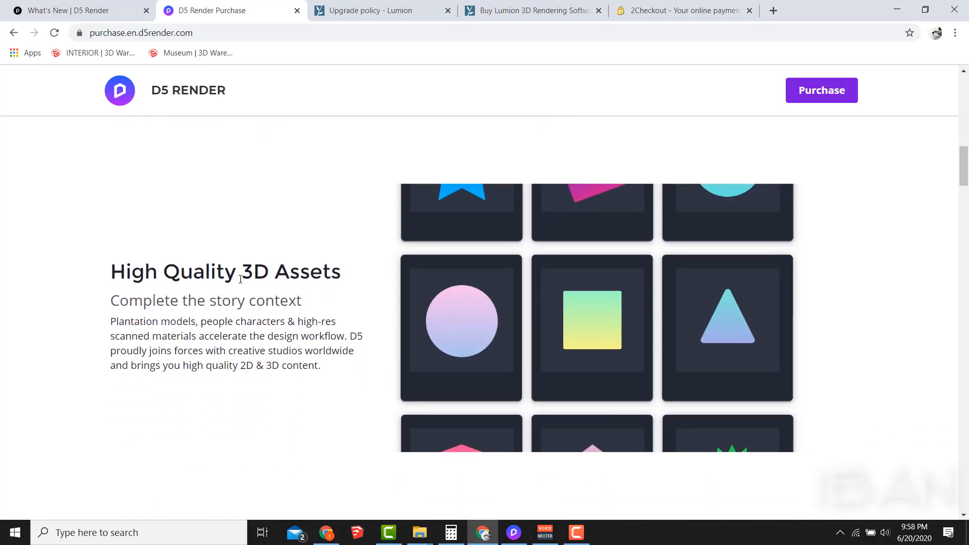
pyautogui.moveTo(118, 247)
pyautogui.mouseDown()
pyautogui.moveTo(389, 303)
pyautogui.moveTo(62, 239)
pyautogui.mouseUp()
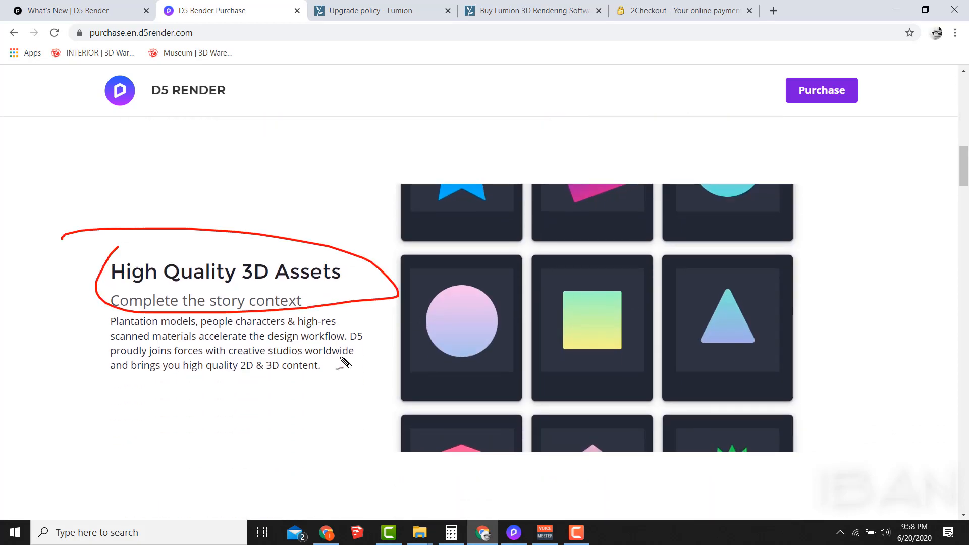
pyautogui.scroll(-7, 345, 359)
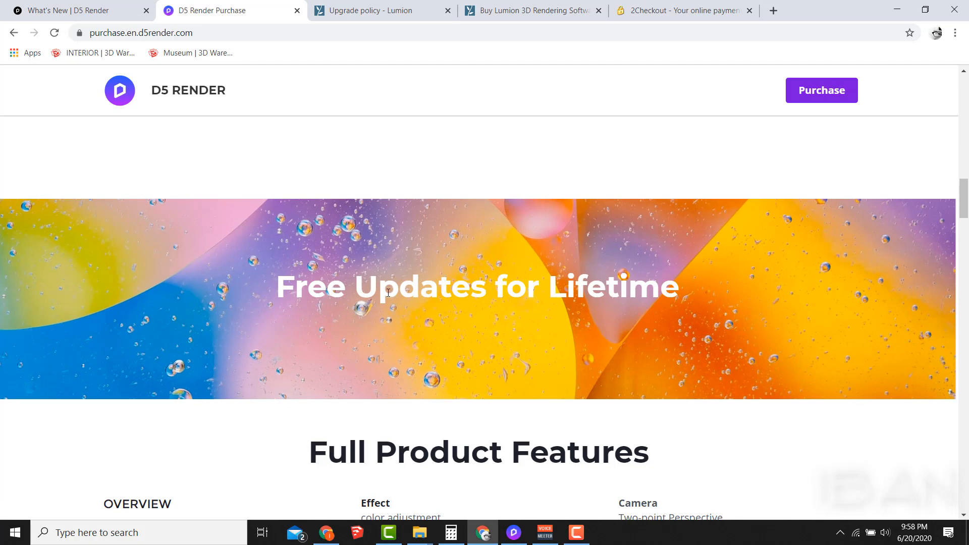
pyautogui.moveTo(301, 246)
pyautogui.mouseDown()
pyautogui.moveTo(757, 329)
pyautogui.moveTo(327, 274)
pyautogui.mouseUp()
pyautogui.scroll(-15, 500, 363)
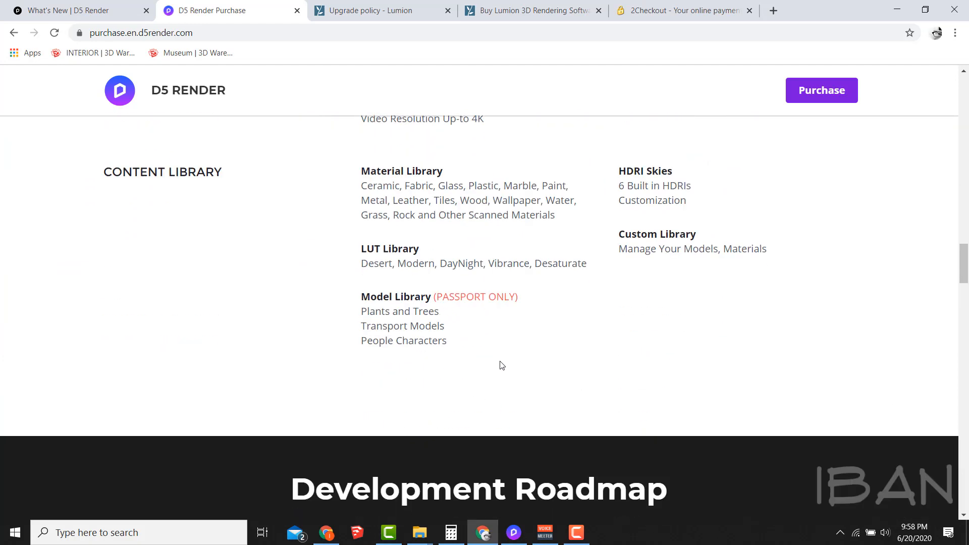
# Examine the Development Roadmap section for the planned D5 Render features.
pyautogui.scroll(-3, 566, 368)
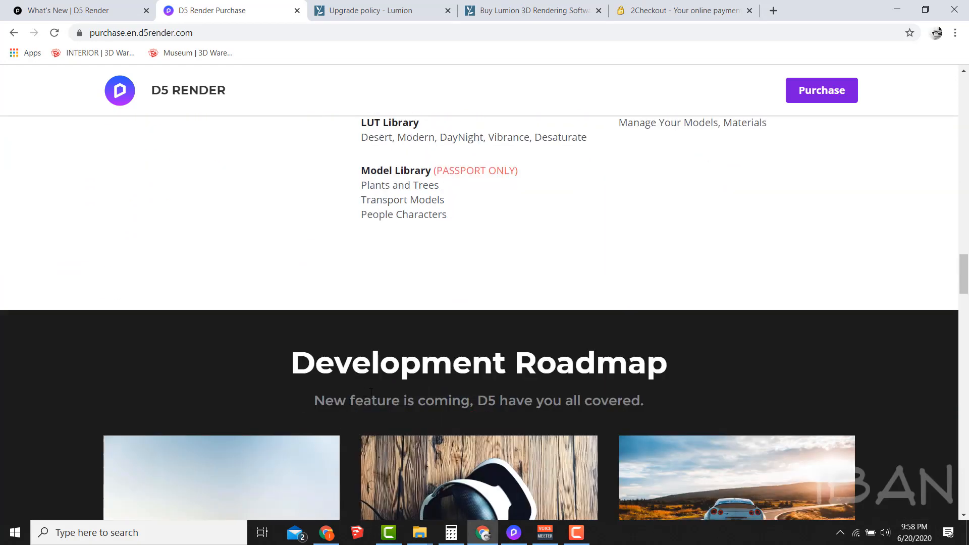
pyautogui.moveTo(381, 379)
pyautogui.mouseDown()
pyautogui.moveTo(387, 436)
pyautogui.moveTo(291, 388)
pyautogui.mouseUp()
pyautogui.scroll(-6, 508, 356)
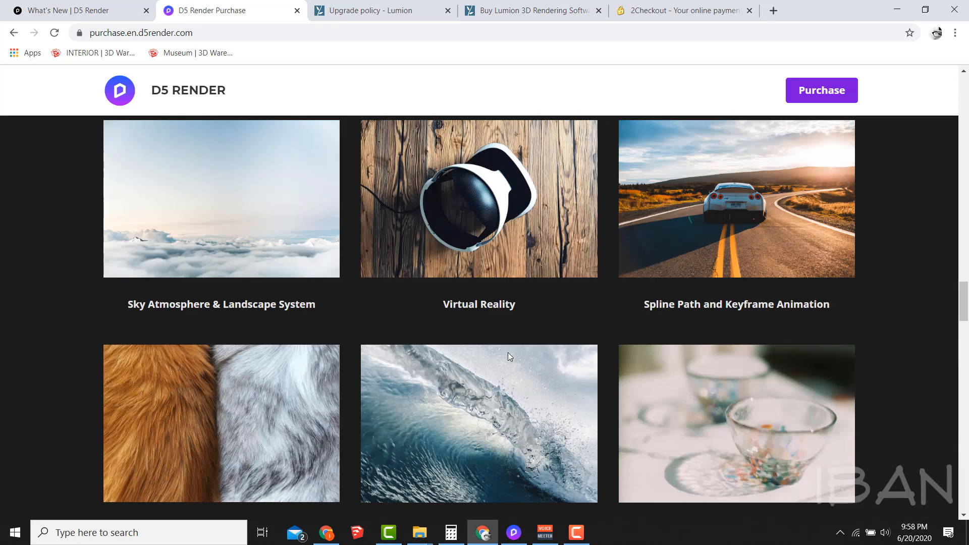
pyautogui.moveTo(507, 250); pyautogui.dragTo(508, 249)
pyautogui.moveTo(708, 245); pyautogui.dragTo(726, 242)
pyautogui.moveTo(264, 271); pyautogui.dragTo(309, 252)
pyautogui.scroll(-9, 428, 362)
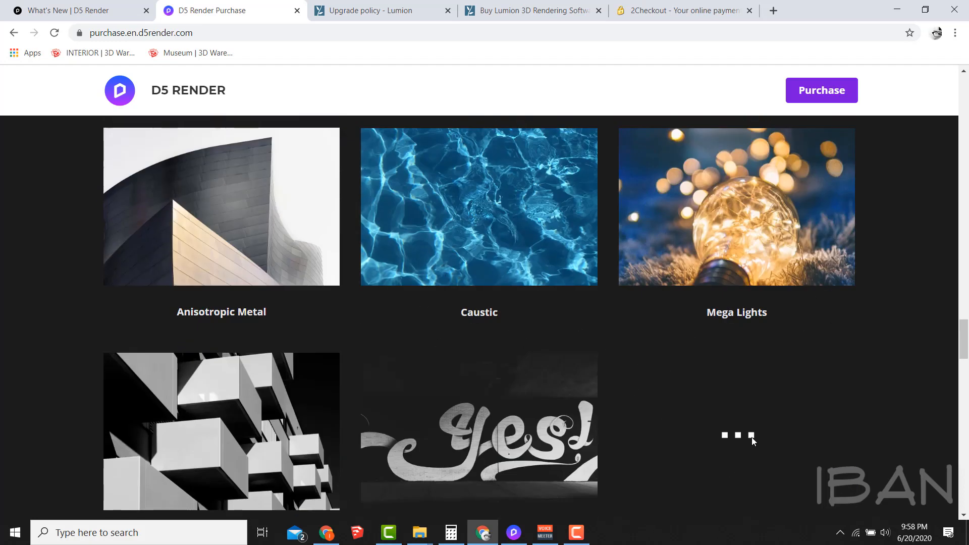
pyautogui.scroll(-9, 701, 386)
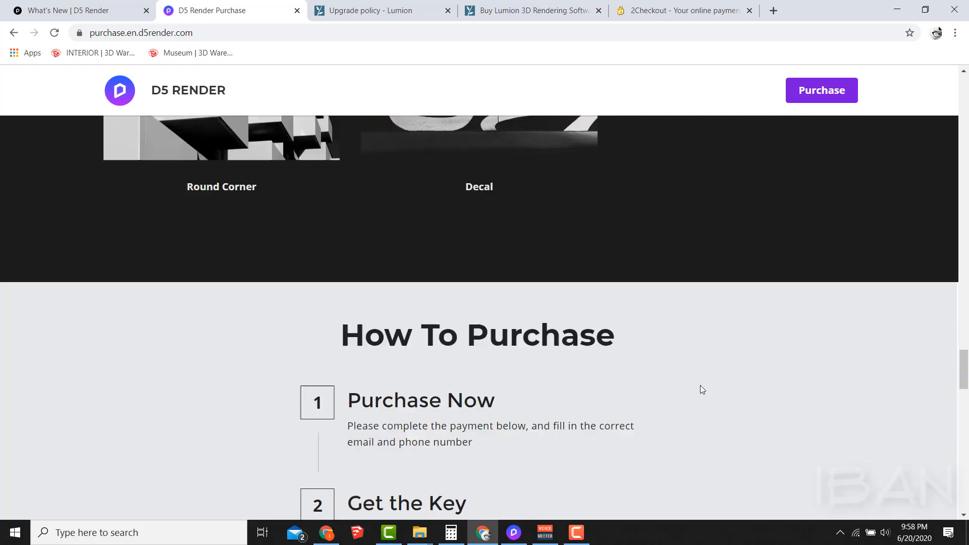
# Read the How To Purchase instructions and check the price of the D5 Passport.
pyautogui.scroll(-10, 698, 383)
pyautogui.moveTo(513, 177)
pyautogui.mouseDown()
pyautogui.moveTo(542, 212)
pyautogui.moveTo(486, 182)
pyautogui.mouseUp()
pyautogui.press('Escape')
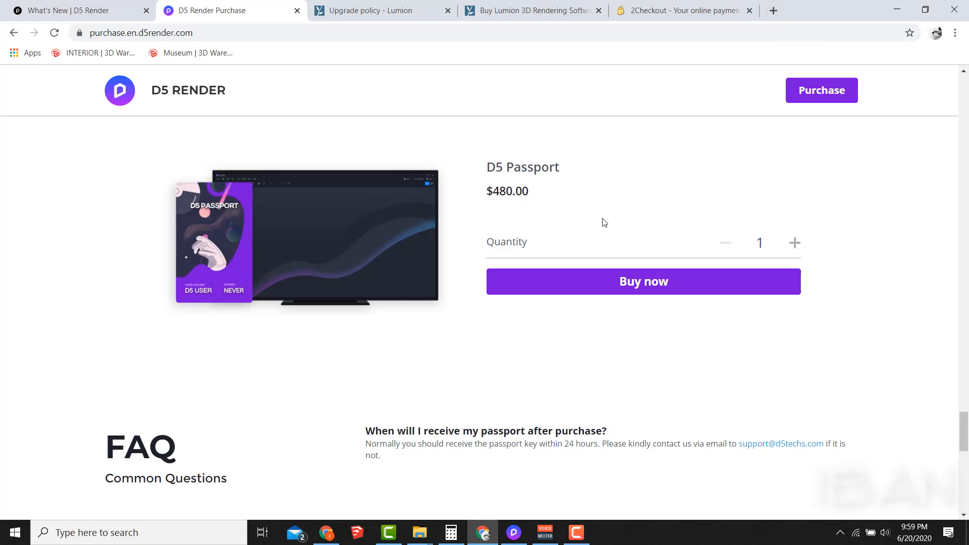
pyautogui.scroll(-3, 605, 222)
pyautogui.scroll(5, 604, 222)
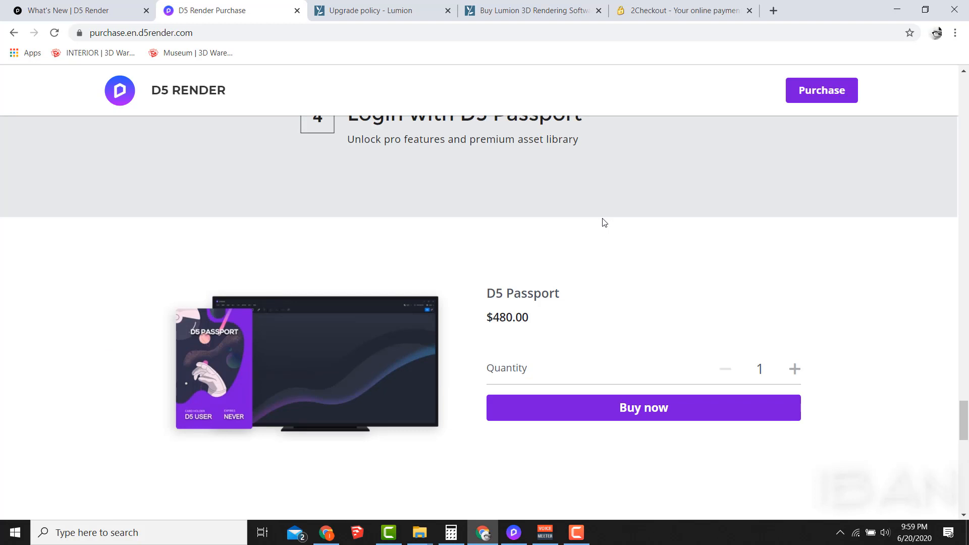
# Check the Lumion PRO price on the Lumion buy page and on its checkout page.
pyautogui.click(527, 5)
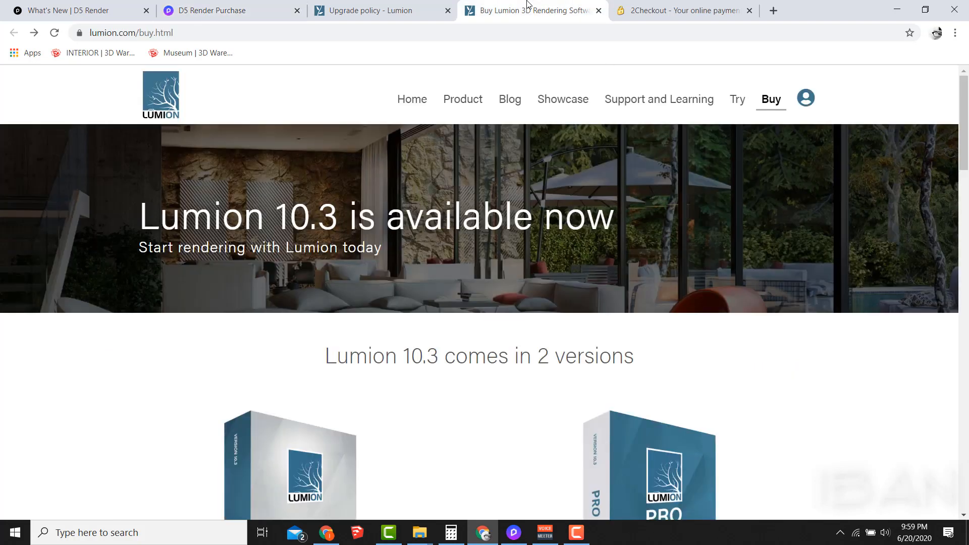
pyautogui.scroll(-7, 463, 249)
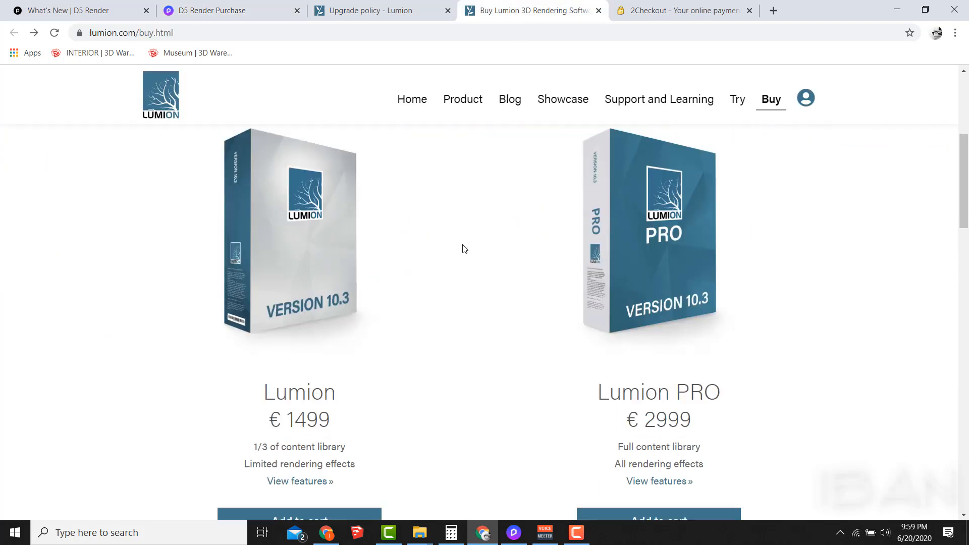
pyautogui.scroll(1, 464, 247)
pyautogui.moveTo(646, 403); pyautogui.dragTo(713, 403)
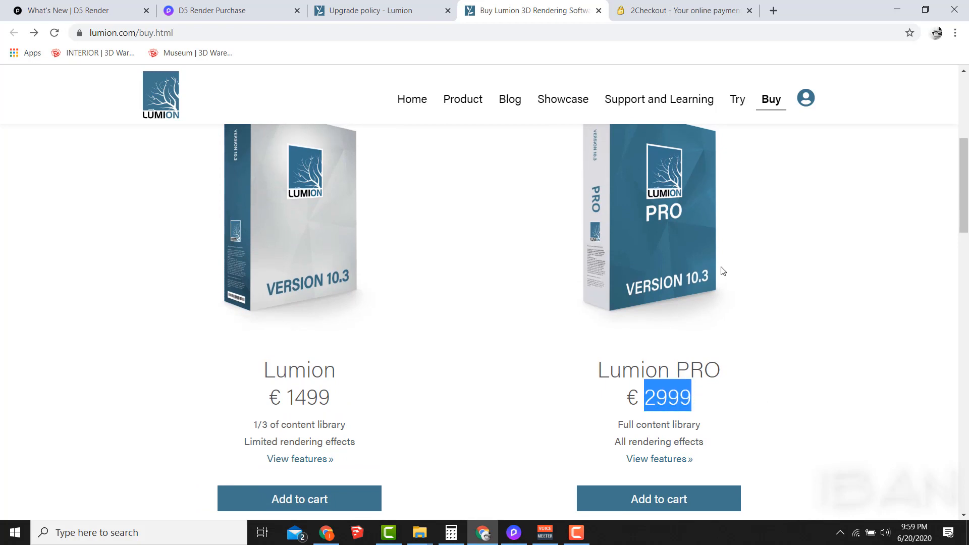
pyautogui.click(648, 6)
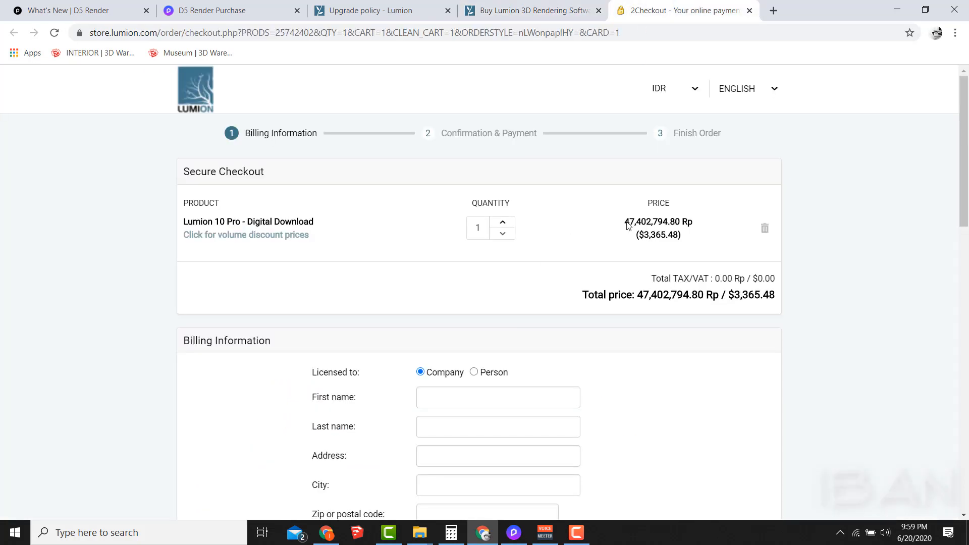
pyautogui.moveTo(625, 222); pyautogui.dragTo(729, 219)
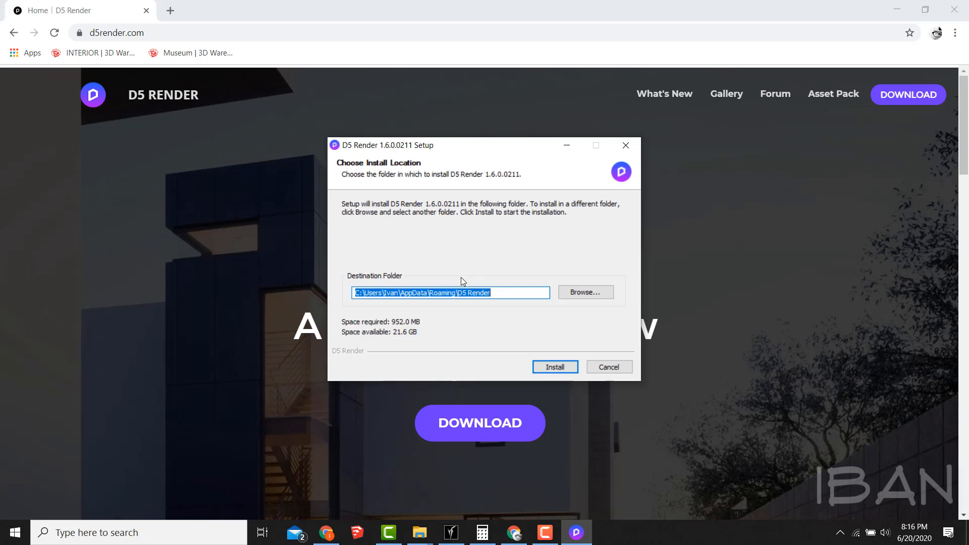
# Install D5 Render 1.6.0.0211 into D:\Program Files\D5 Render 1.6\ and finish the setup with the program launching.
pyautogui.write('D:\\Program Files\\D5 Render 1.6\\')
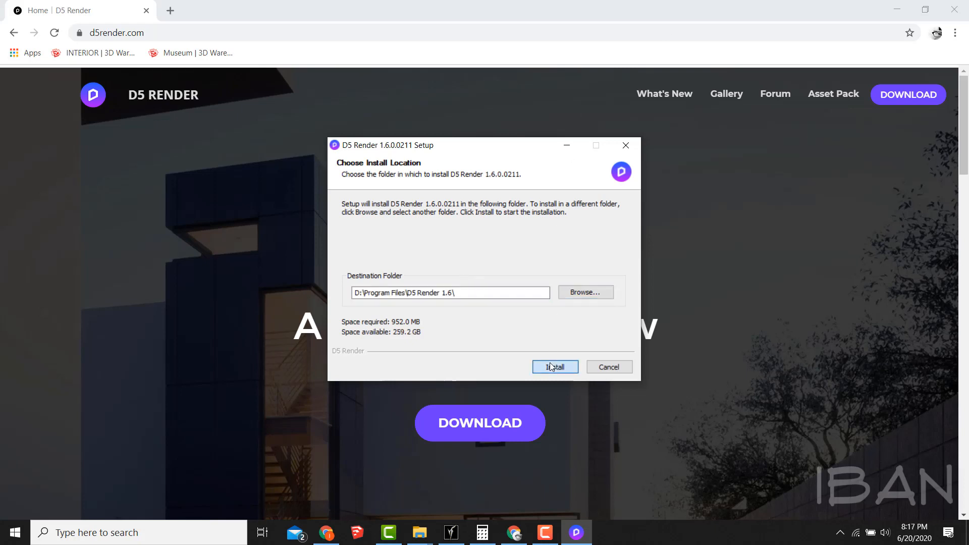
pyautogui.click(550, 366)
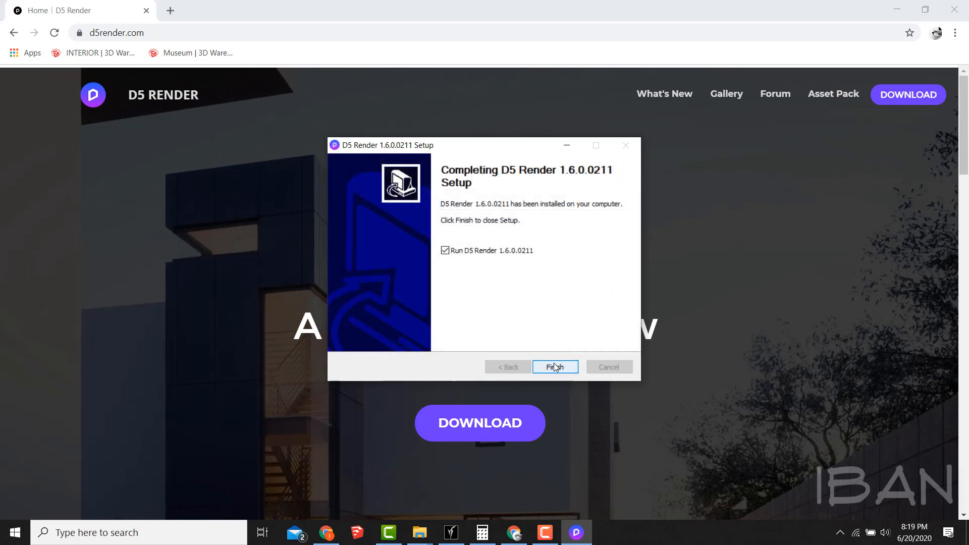
pyautogui.click(555, 366)
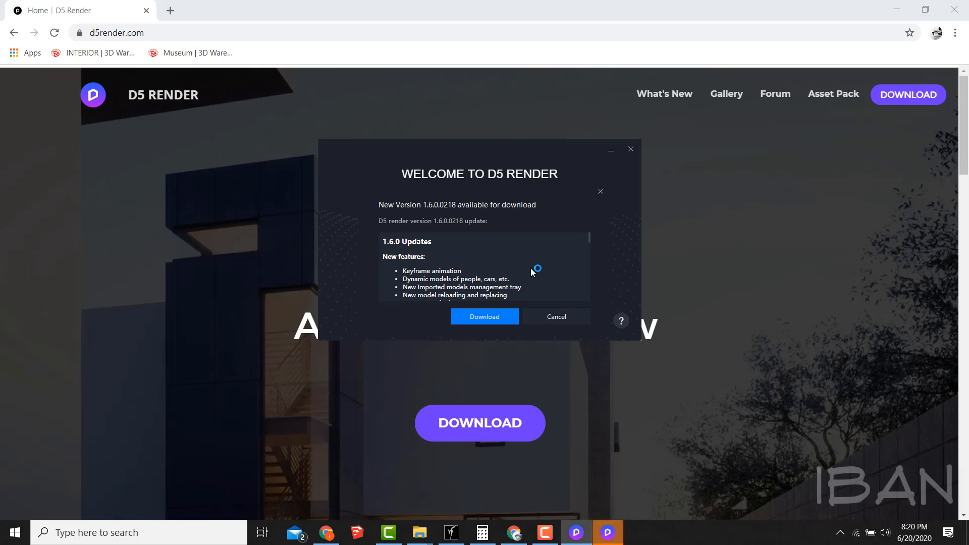
# Review the 1.6.0 update notes and download the new version 1.6.0.0218.
pyautogui.scroll(-3, 531, 272)
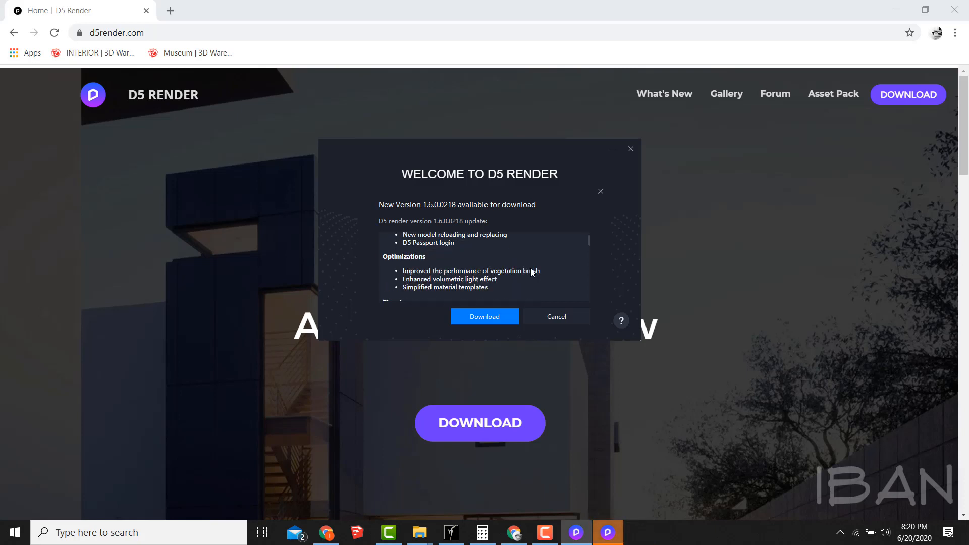
pyautogui.scroll(1, 531, 272)
pyautogui.scroll(3, 530, 271)
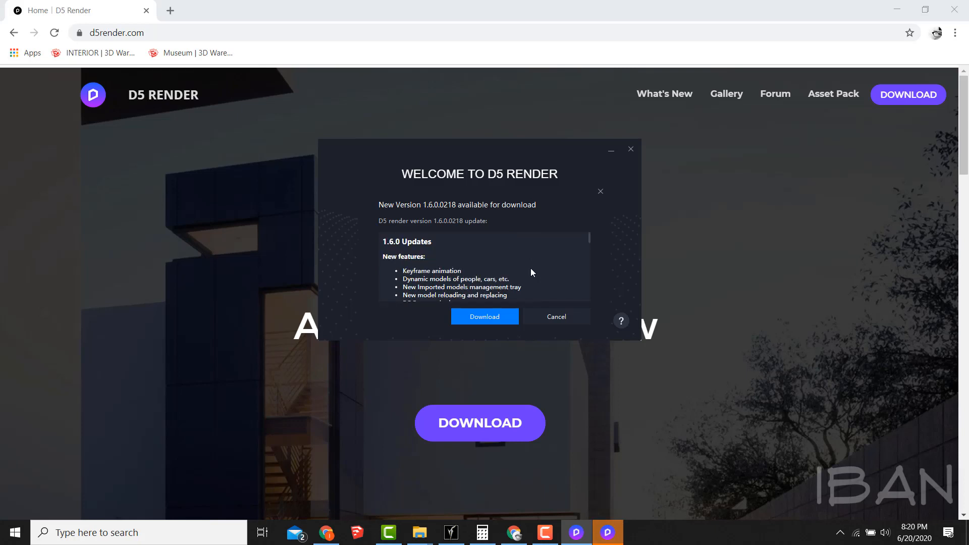
pyautogui.click(495, 318)
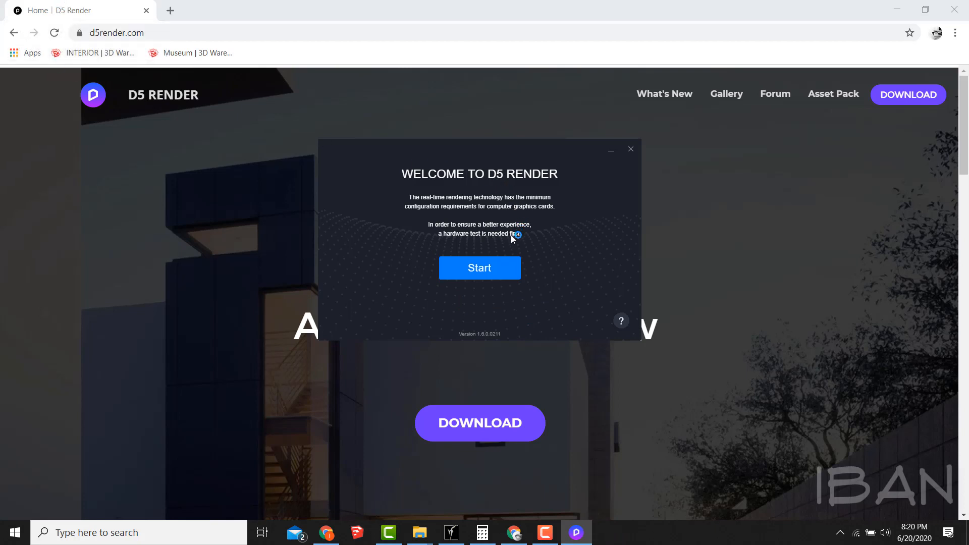
# Start the hardware test from the D5 Render welcome window.
pyautogui.click(496, 268)
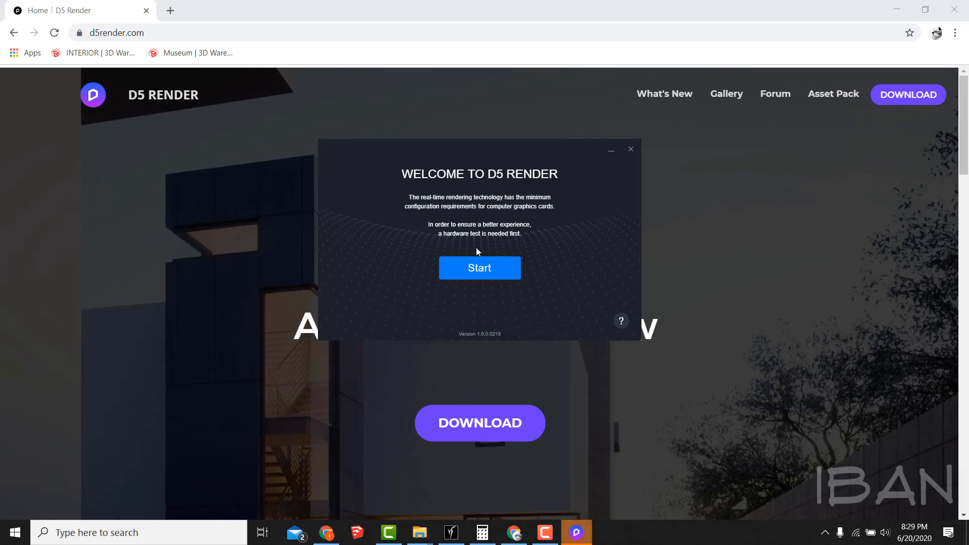
pyautogui.click(479, 270)
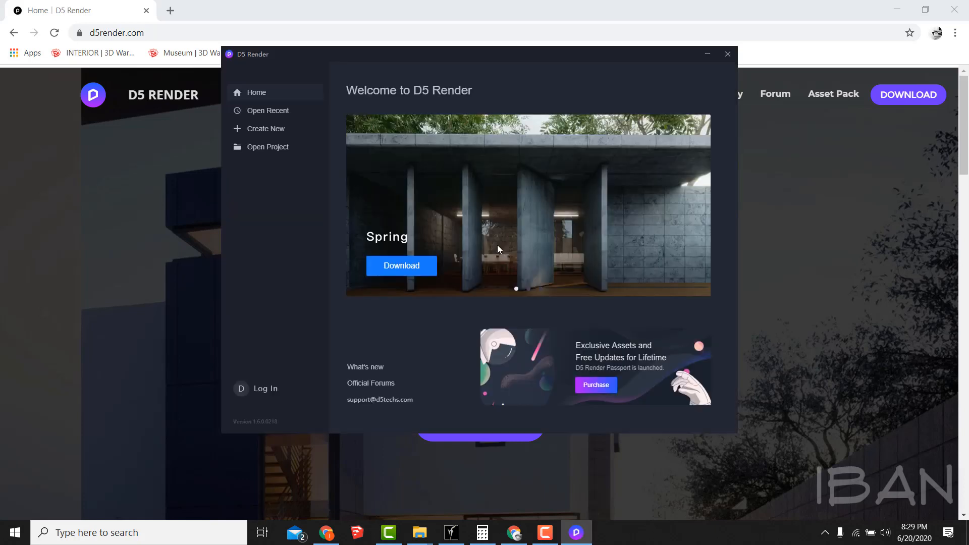
# Open the Spring project file from the D5 RENDER 15 - D5RENDER 1.6 folder and look around the courtyard scene.
pyautogui.click(283, 112)
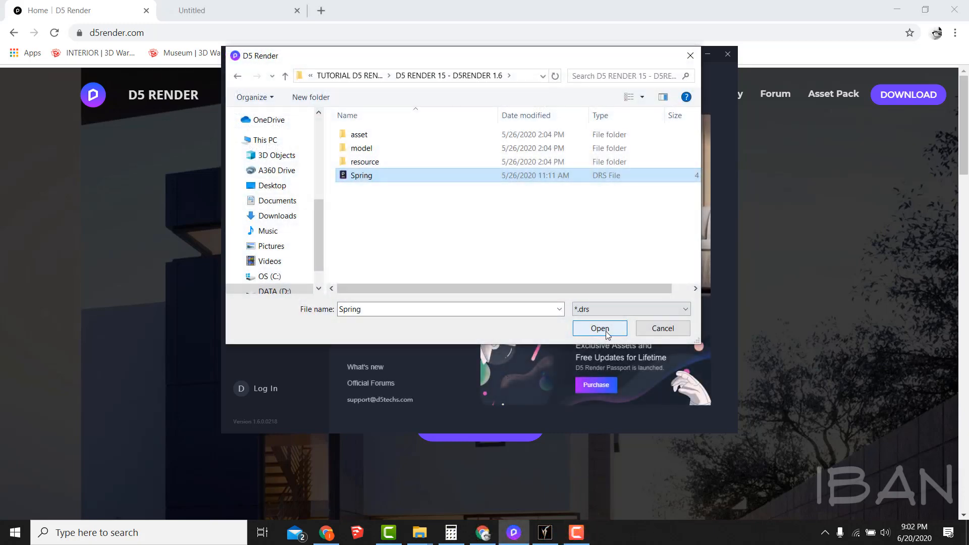
pyautogui.click(595, 323)
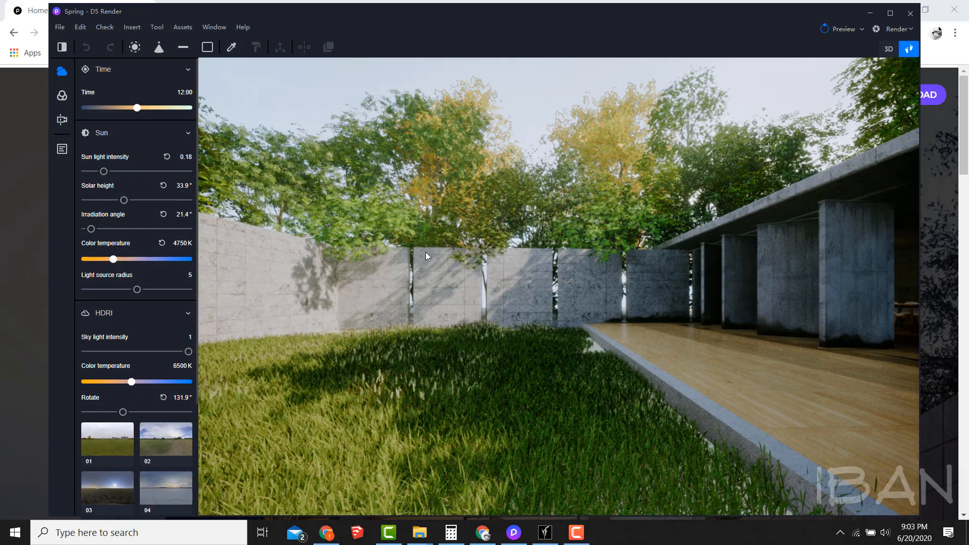
pyautogui.moveTo(696, 263); pyautogui.dragTo(565, 264, button='right')
pyautogui.moveTo(823, 272); pyautogui.dragTo(571, 268, button='right')
pyautogui.moveTo(727, 323); pyautogui.dragTo(844, 101, button='right')
pyautogui.press('a')
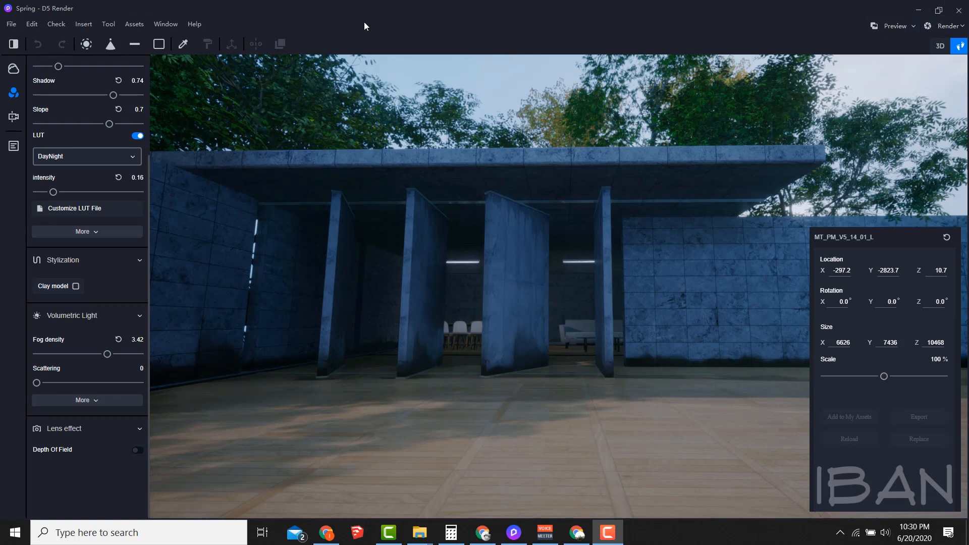
# Switch the preview quality to Realtime and inspect the pavilion in the viewport.
pyautogui.click(913, 27)
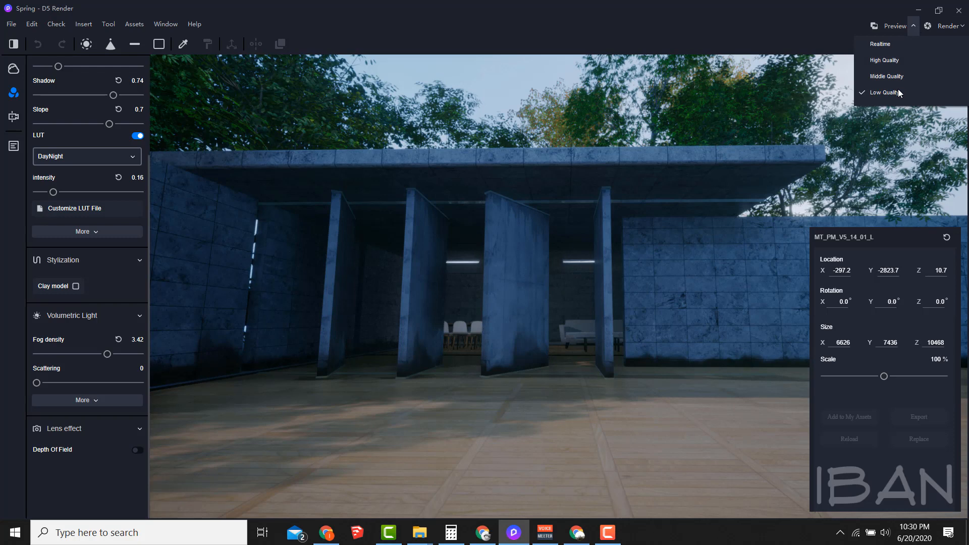
pyautogui.click(889, 44)
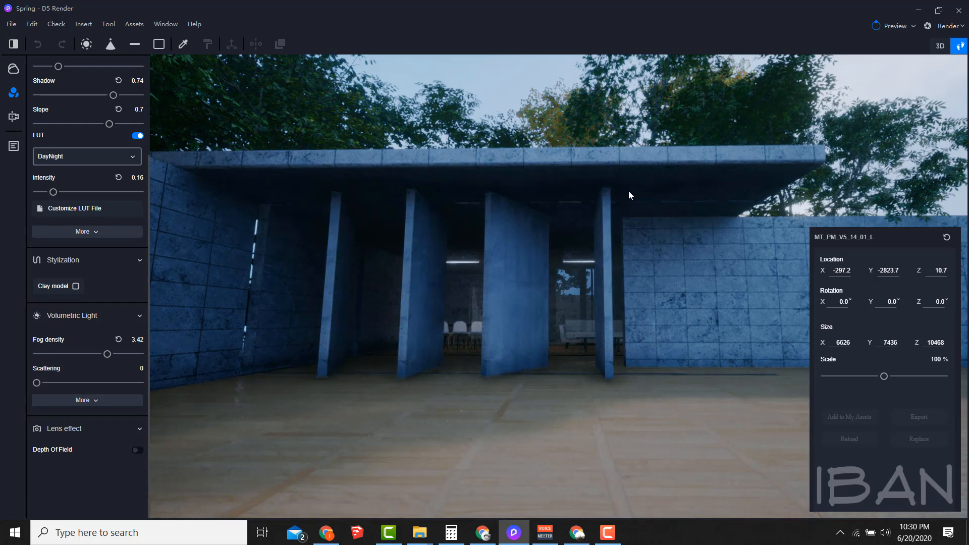
pyautogui.moveTo(628, 189); pyautogui.dragTo(629, 190, button='right')
pyautogui.press('Escape')
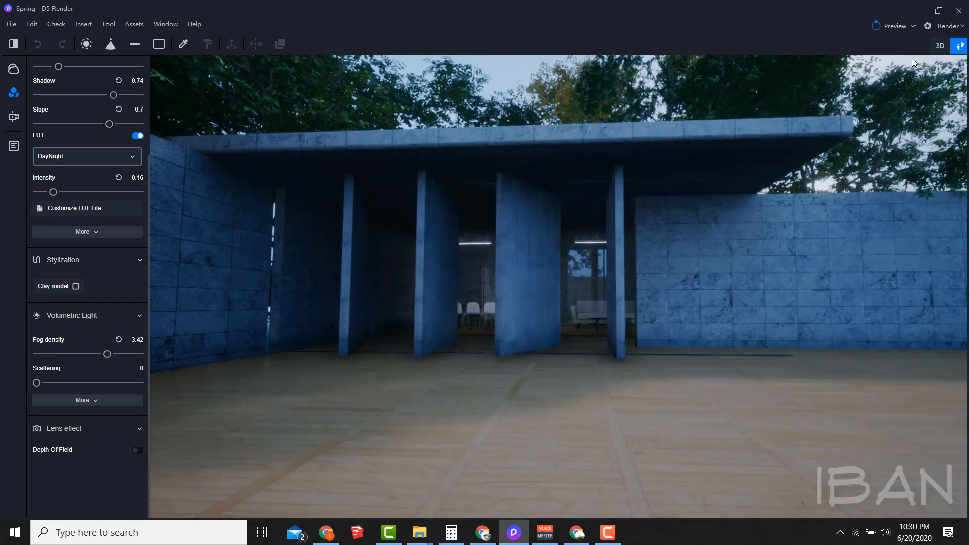
# Set the preview quality to Low Quality and inspect the pavilion with that setting.
pyautogui.click(913, 27)
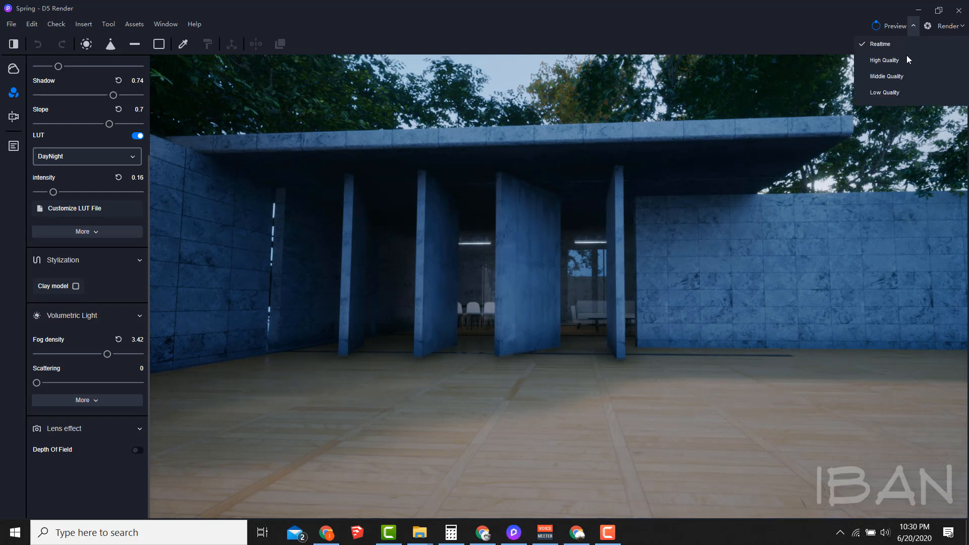
pyautogui.click(895, 92)
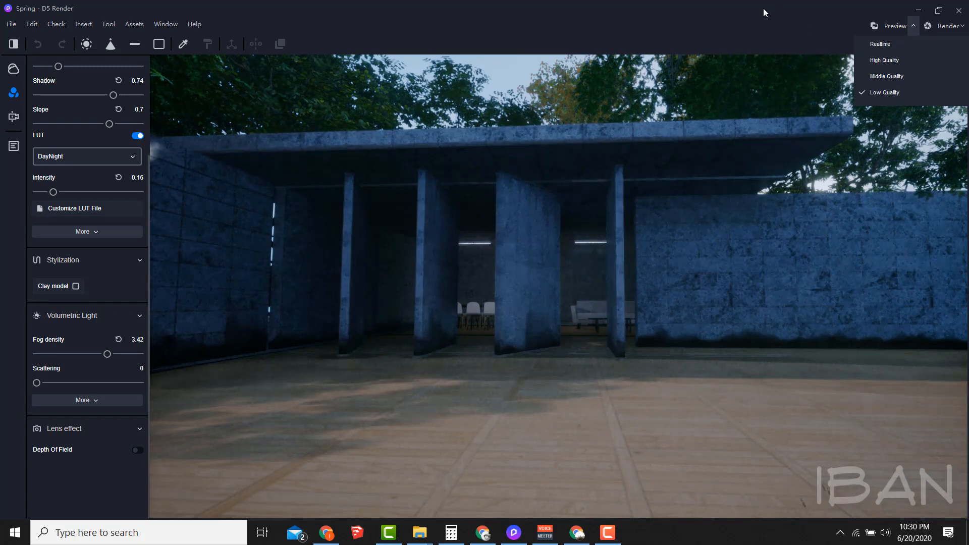
pyautogui.click(762, 8)
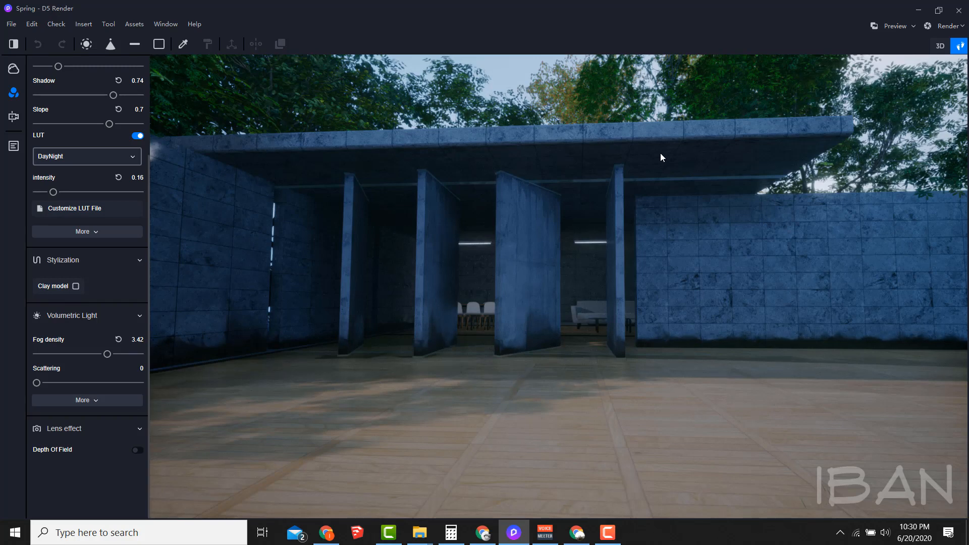
pyautogui.moveTo(553, 174); pyautogui.dragTo(568, 185, button='right')
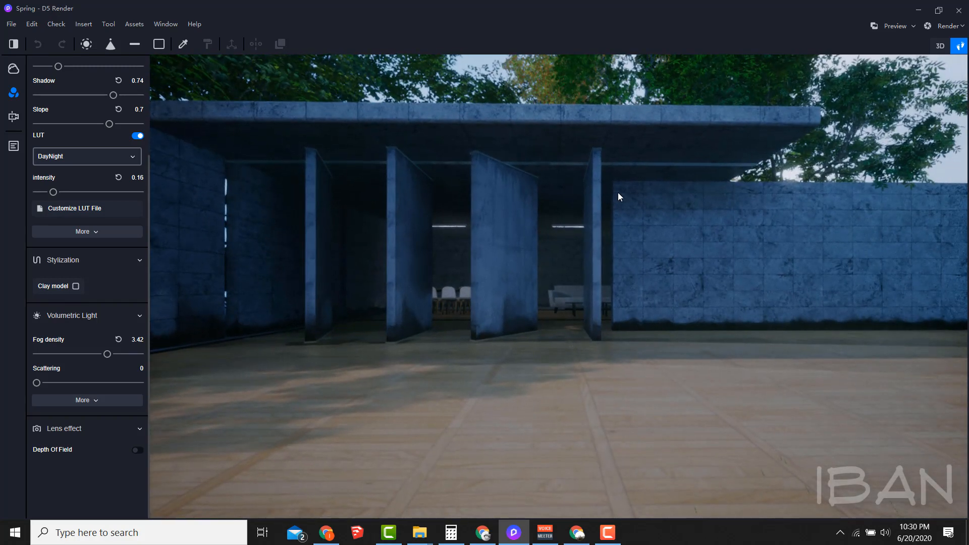
# Look around the courtyard lawn, concrete walls and pavilion terrace in the Spring scene.
pyautogui.moveTo(616, 195); pyautogui.dragTo(514, 226, button='right')
pyautogui.press('s')
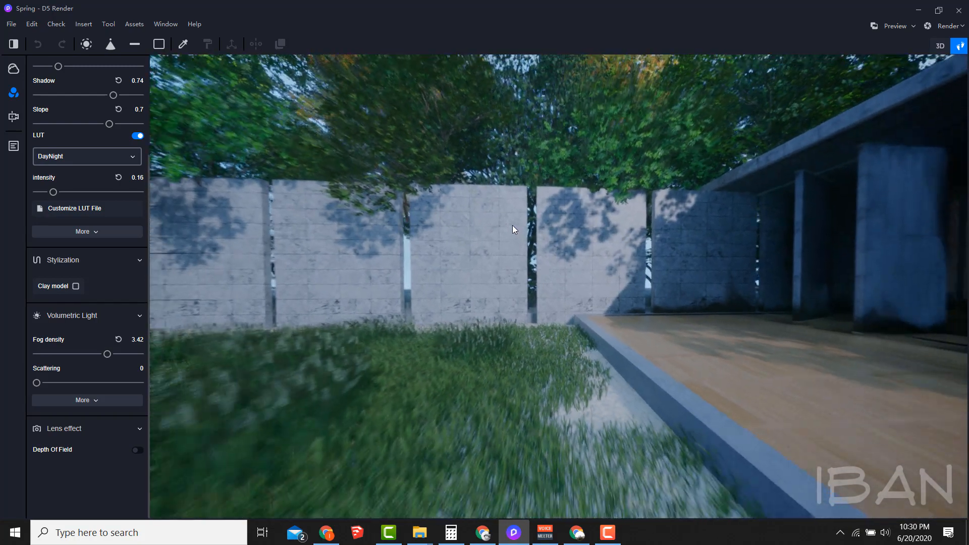
pyautogui.moveTo(513, 225); pyautogui.dragTo(444, 208, button='right')
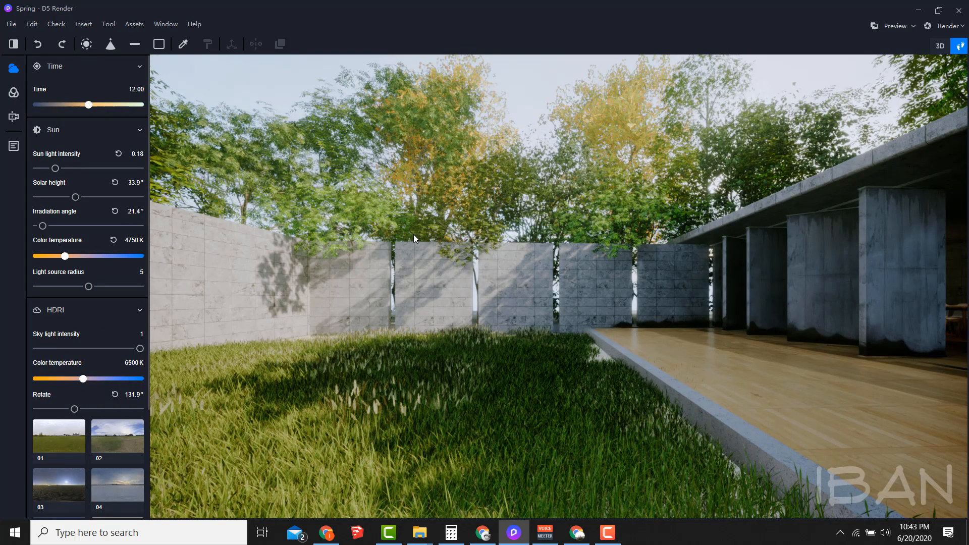
pyautogui.moveTo(413, 236); pyautogui.dragTo(661, 280, button='right')
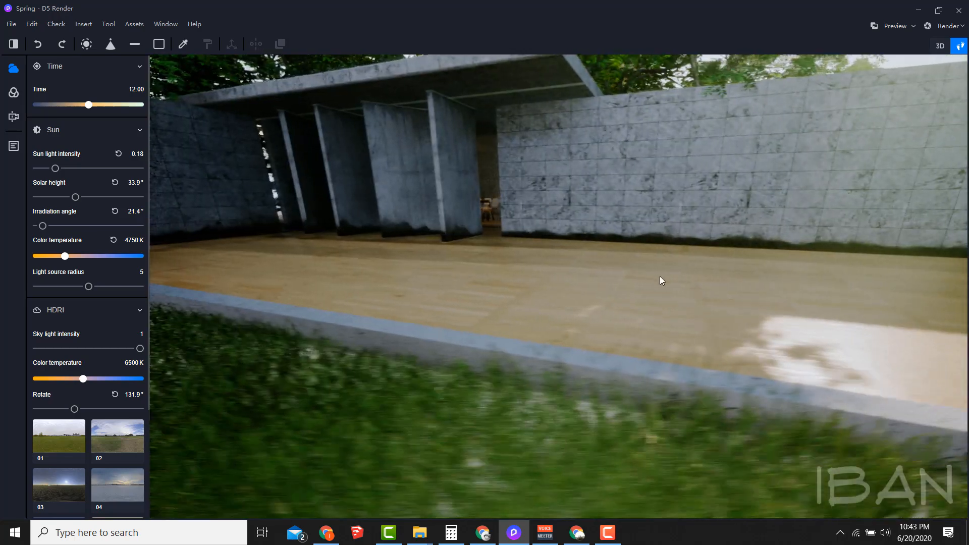
pyautogui.press('s')
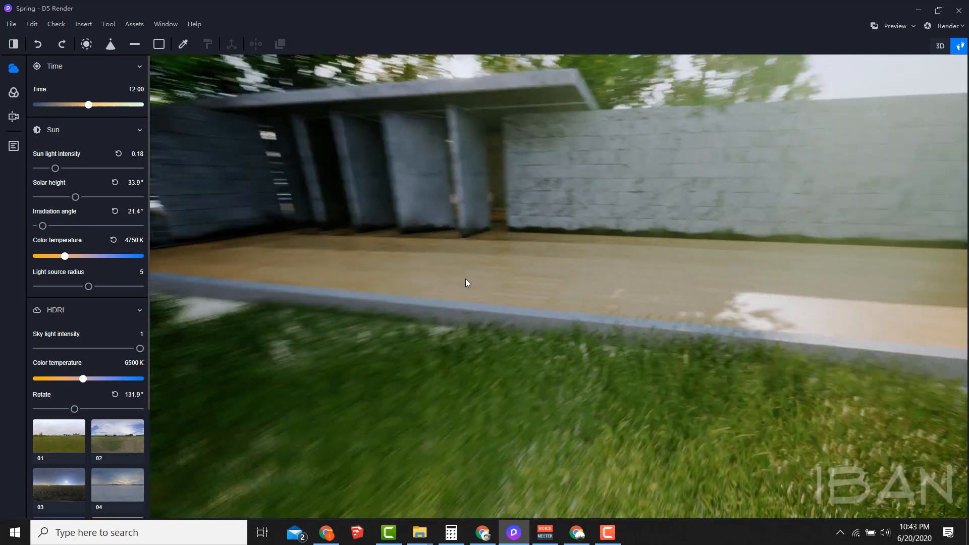
pyautogui.moveTo(466, 278); pyautogui.dragTo(605, 280, button='right')
pyautogui.moveTo(469, 206); pyautogui.dragTo(494, 207, button='right')
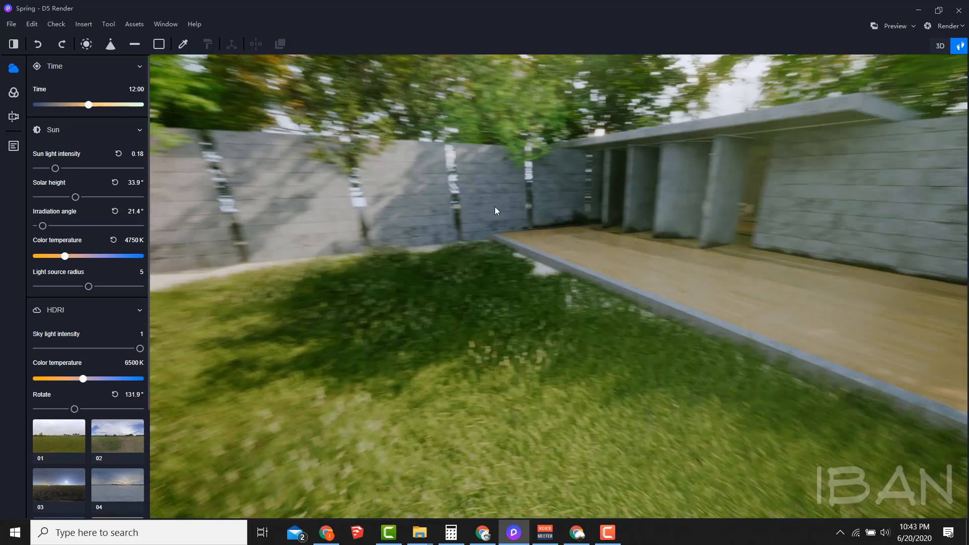
# Open the model assets and browse the human figures in the Man category.
pyautogui.click(131, 24)
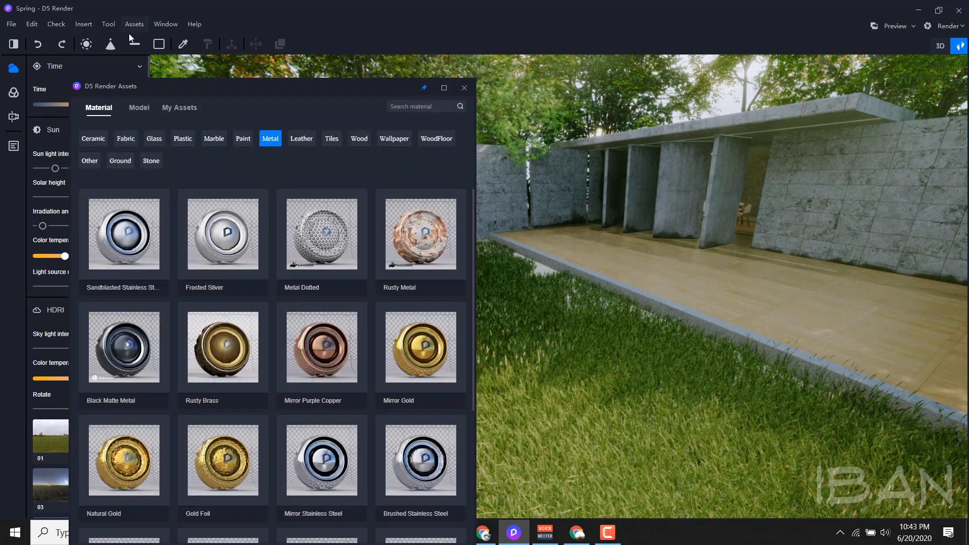
pyautogui.click(131, 106)
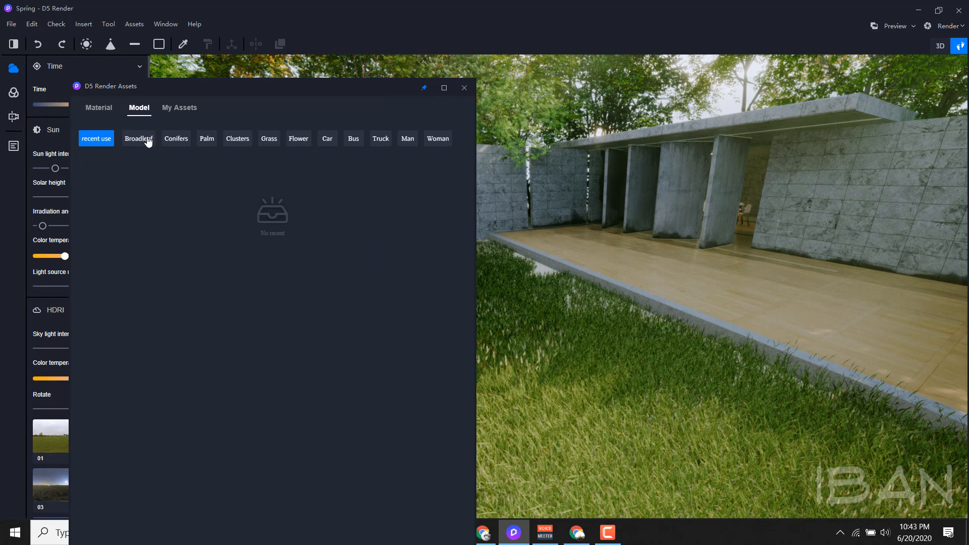
pyautogui.click(328, 141)
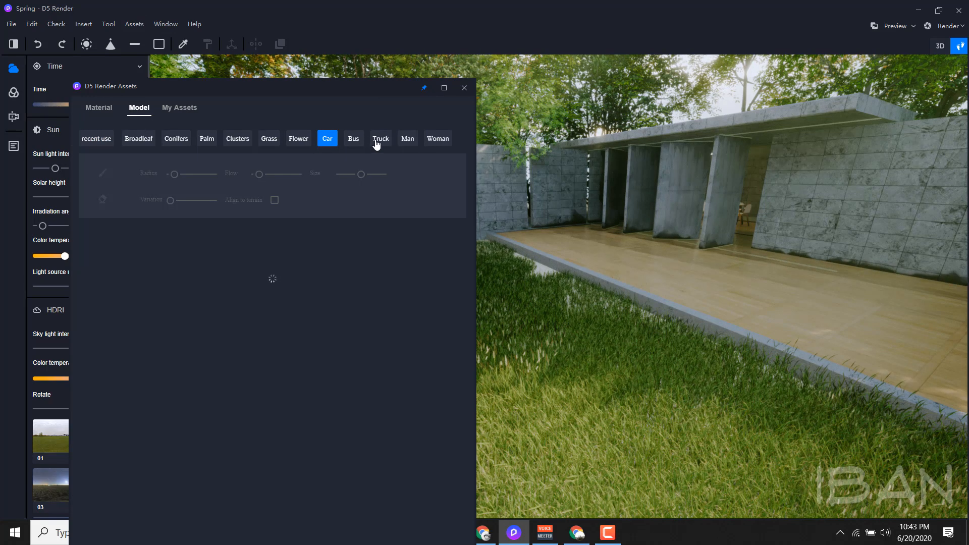
pyautogui.click(408, 142)
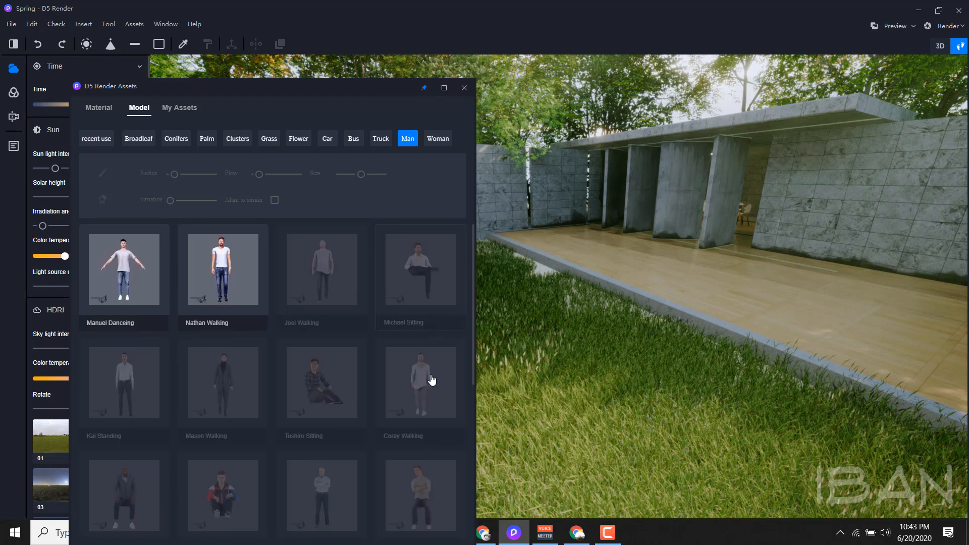
pyautogui.scroll(-5, 418, 378)
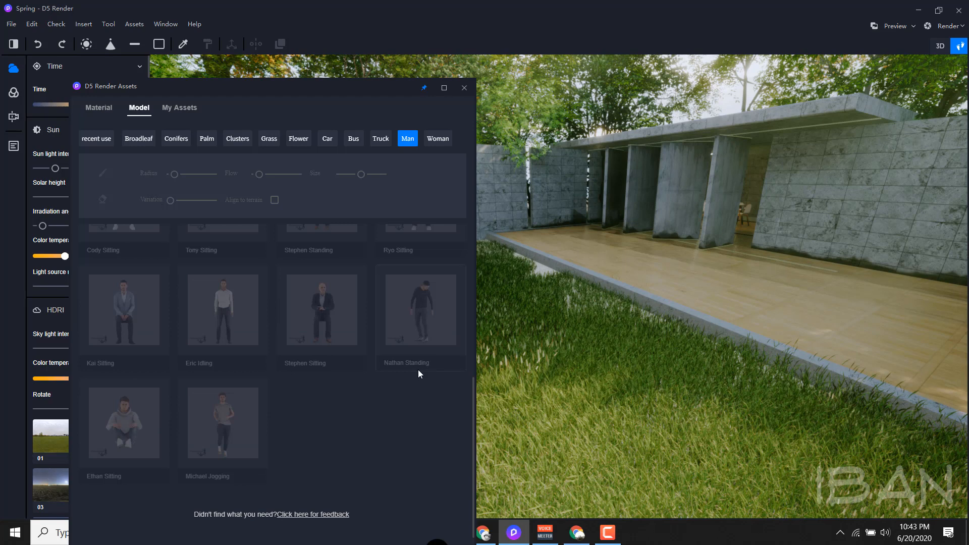
pyautogui.scroll(5, 417, 373)
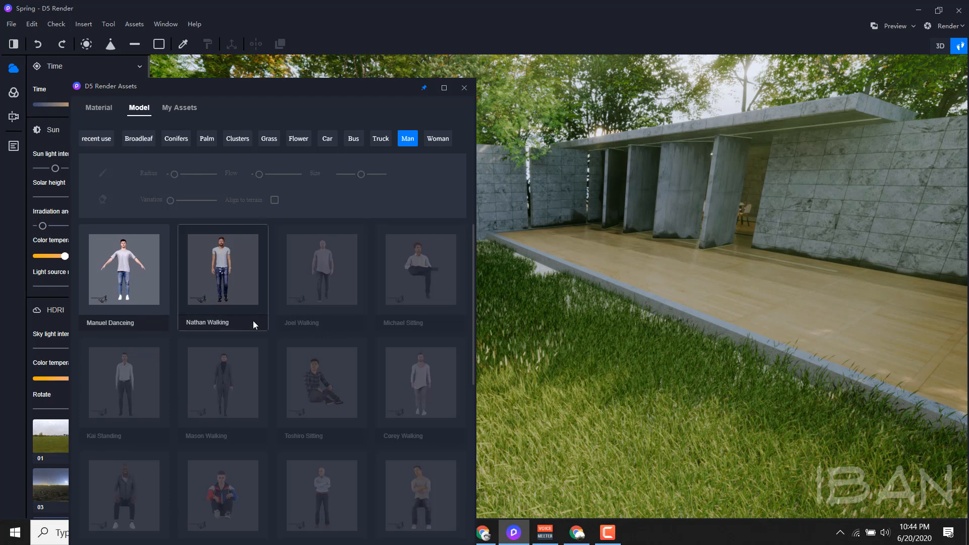
# Place the Nathan Walking model on the wooden terrace near its edge and close the asset library.
pyautogui.moveTo(253, 322)
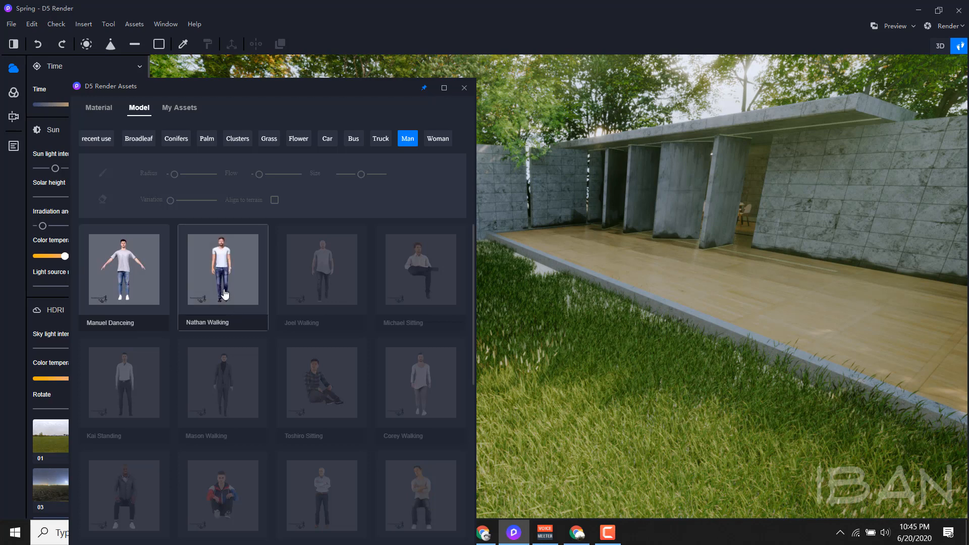
pyautogui.click(769, 323)
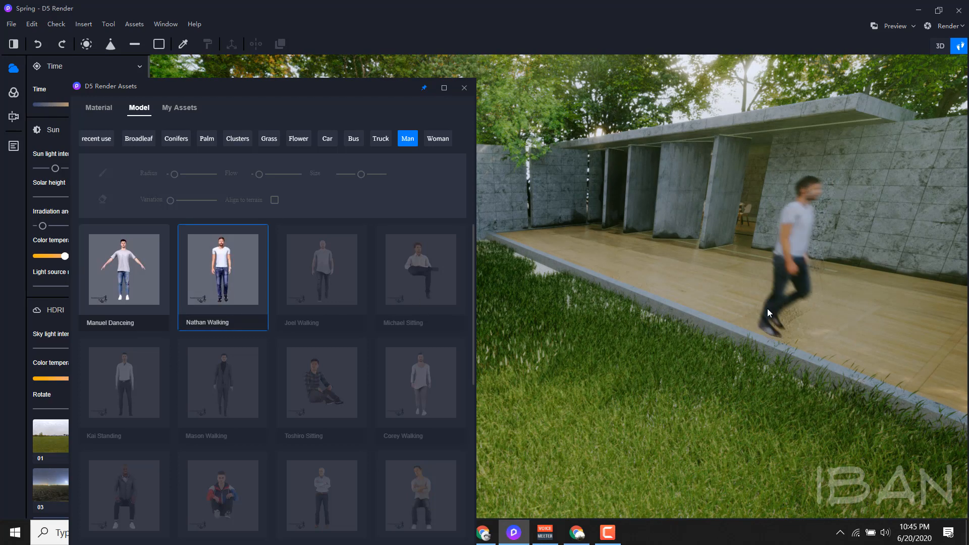
pyautogui.click(782, 322)
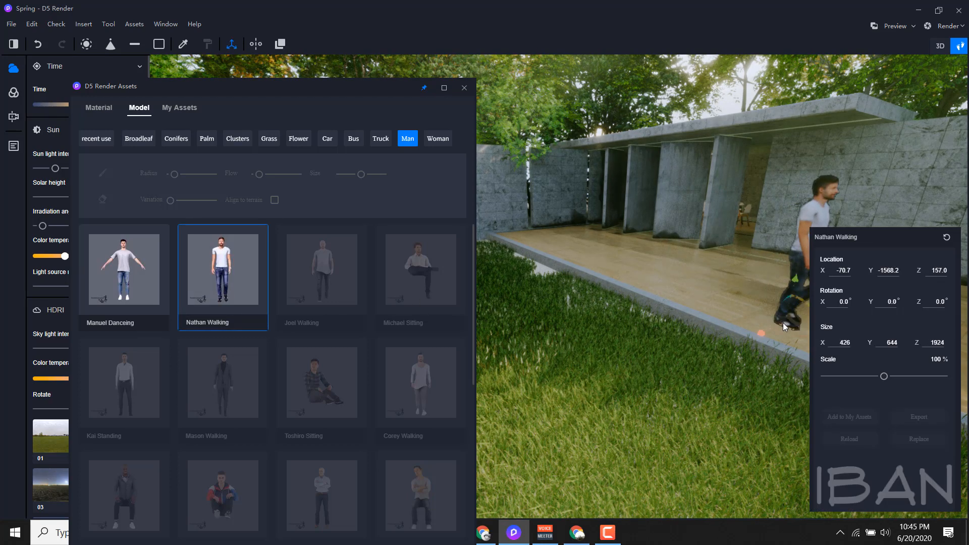
pyautogui.click(467, 90)
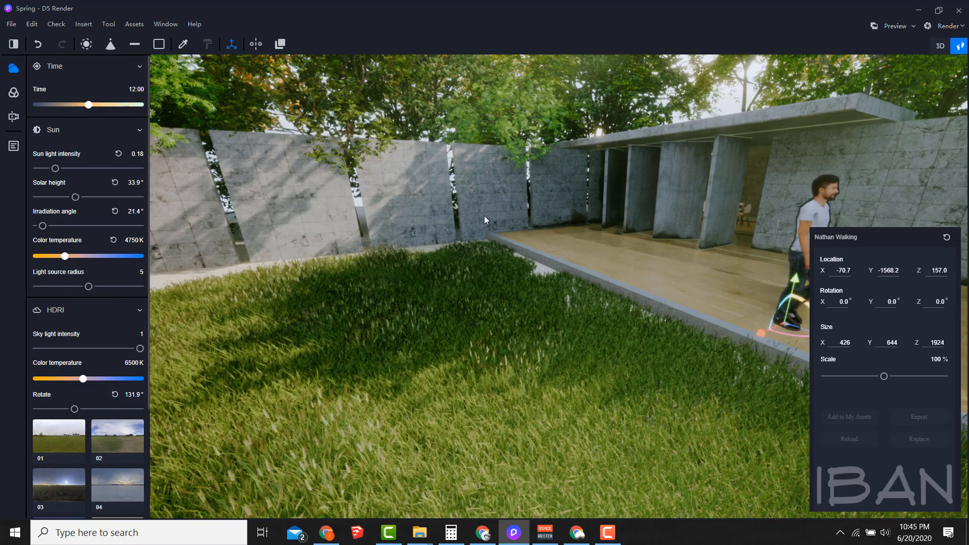
# Switch to video rendering and shoot the first camera scene with the walking man in front of the pavilion.
pyautogui.moveTo(613, 233); pyautogui.dragTo(681, 239, button='right')
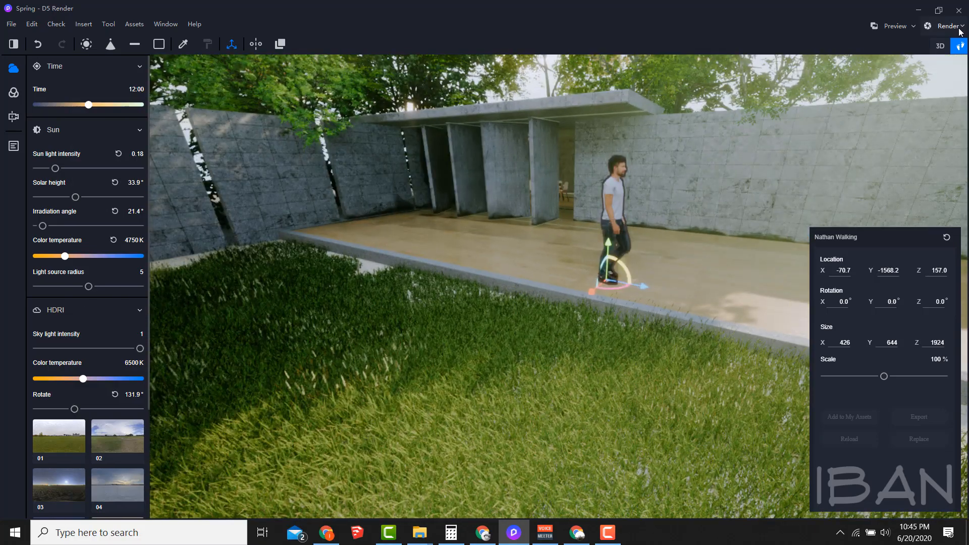
pyautogui.moveTo(660, 214)
pyautogui.mouseDown()
pyautogui.moveTo(888, 89)
pyautogui.moveTo(965, 23)
pyautogui.mouseUp()
pyautogui.click(949, 25)
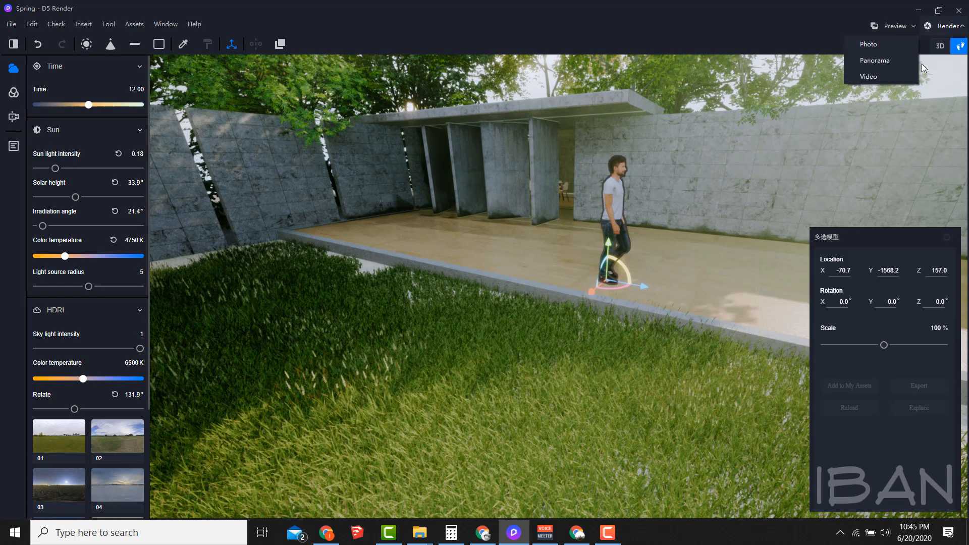
pyautogui.click(898, 79)
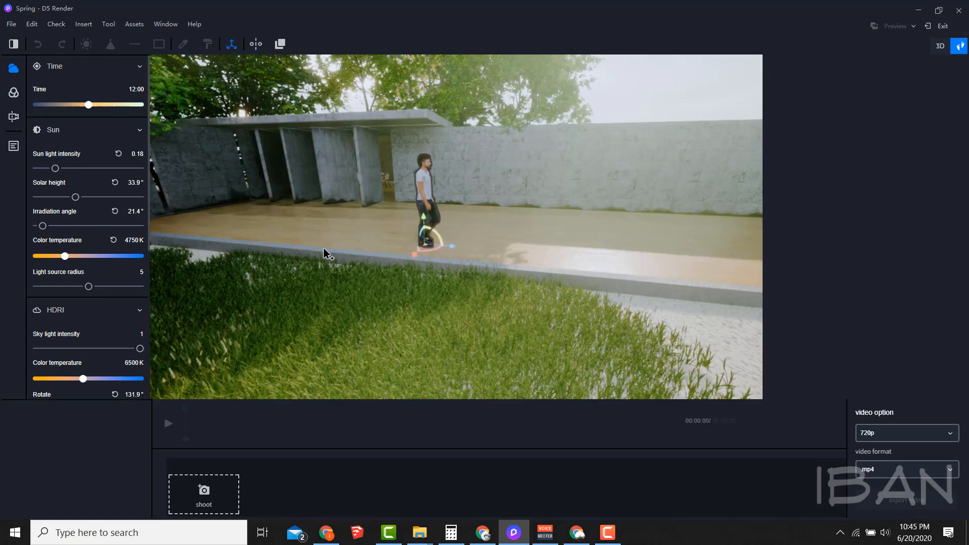
pyautogui.moveTo(410, 223); pyautogui.dragTo(449, 202, button='right')
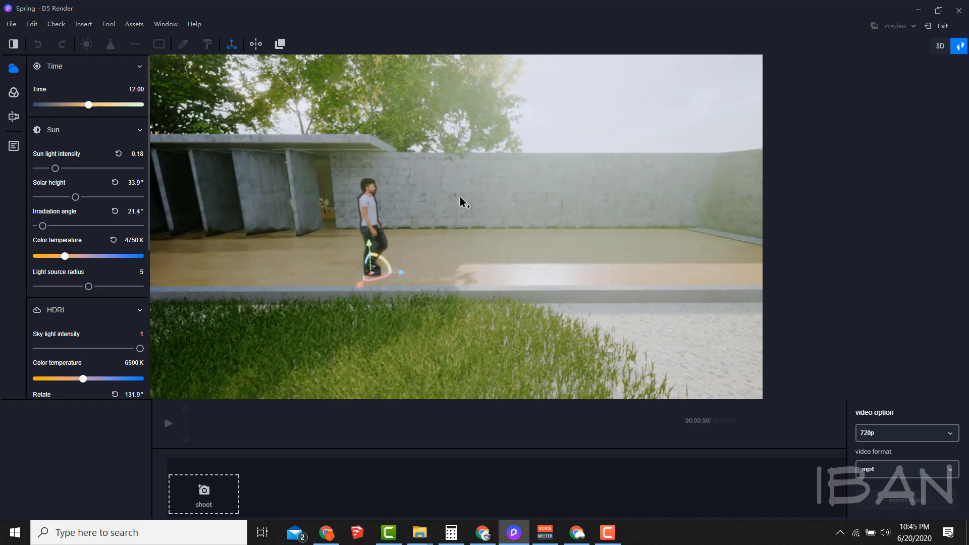
pyautogui.click(208, 499)
# Shoot a second camera scene from a viewpoint shifted sideways along the terrace and select the walking man.
pyautogui.moveTo(475, 256); pyautogui.dragTo(435, 298, button='right')
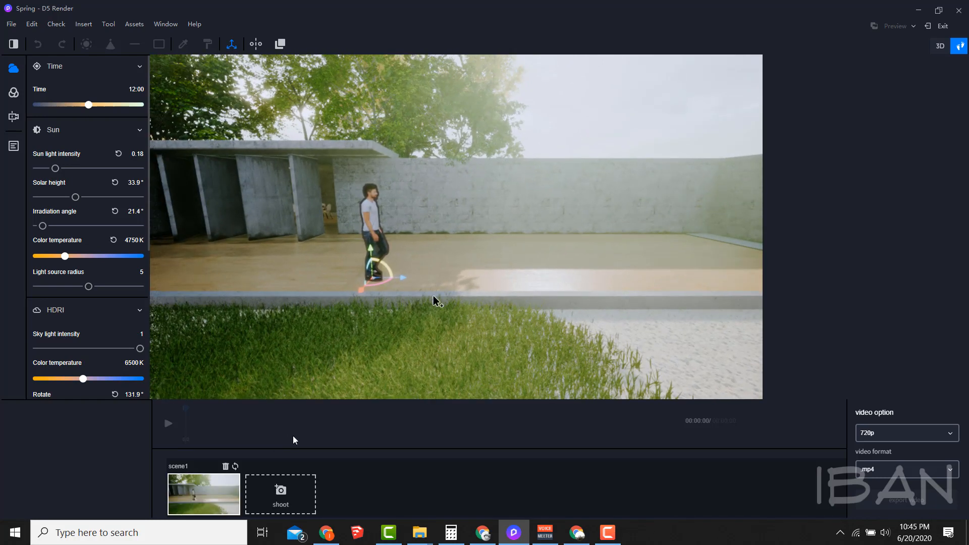
pyautogui.press('a')
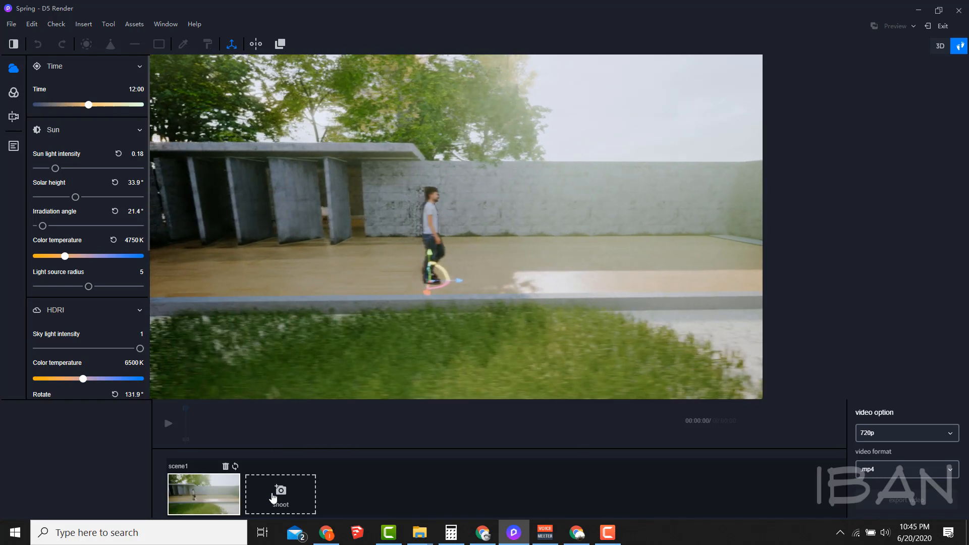
pyautogui.click(277, 494)
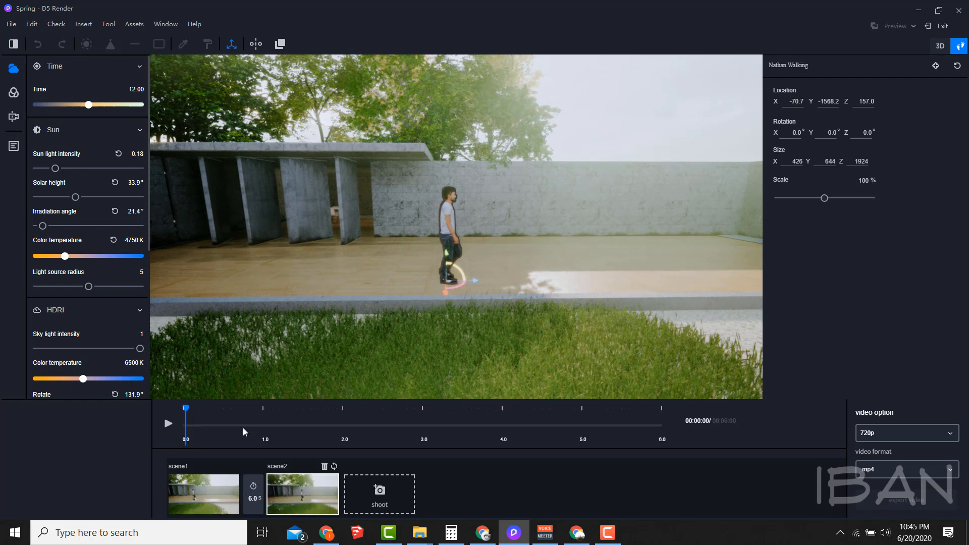
pyautogui.click(453, 241)
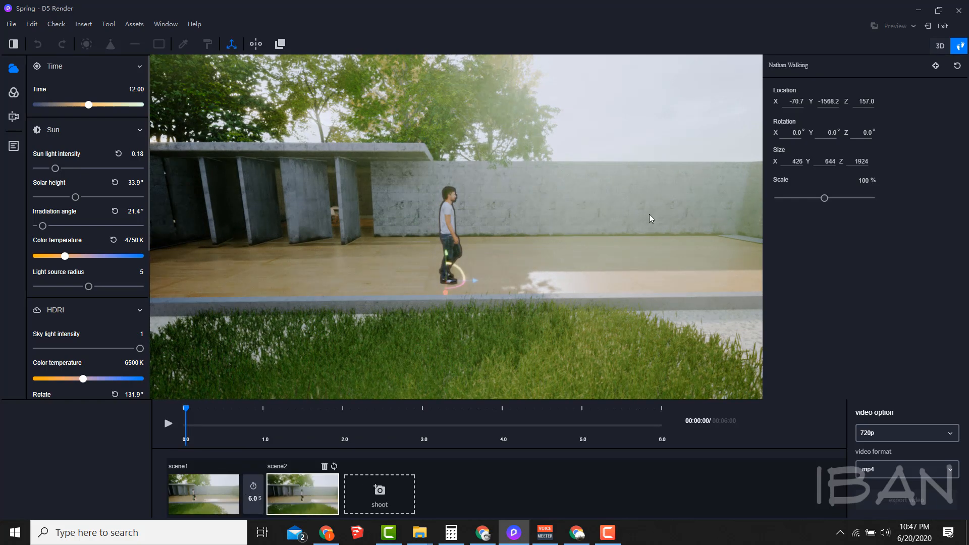
pyautogui.moveTo(627, 186)
pyautogui.mouseDown()
pyautogui.moveTo(943, 86)
pyautogui.moveTo(800, 271)
pyautogui.moveTo(825, 72)
pyautogui.moveTo(842, 69)
pyautogui.mouseUp()
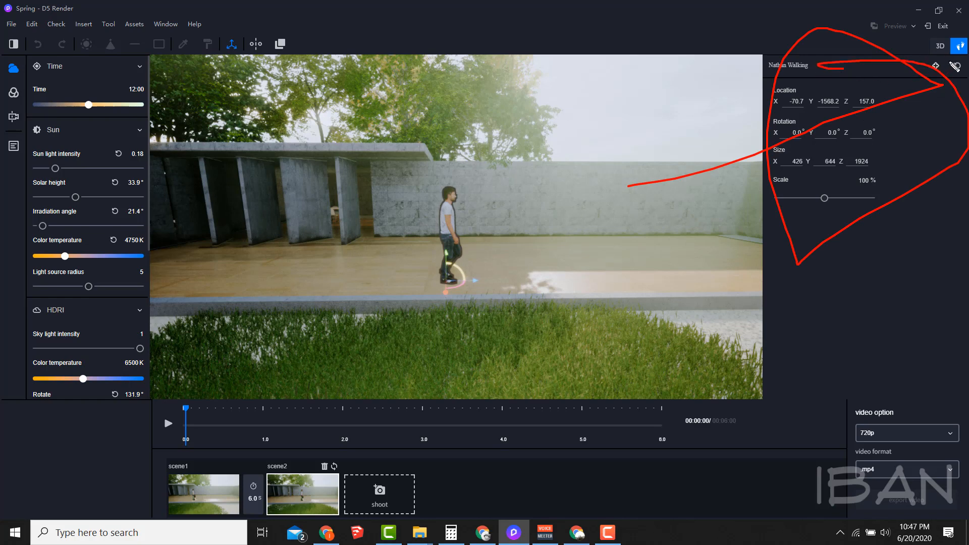
pyautogui.moveTo(938, 59); pyautogui.dragTo(940, 58)
pyautogui.press('Escape')
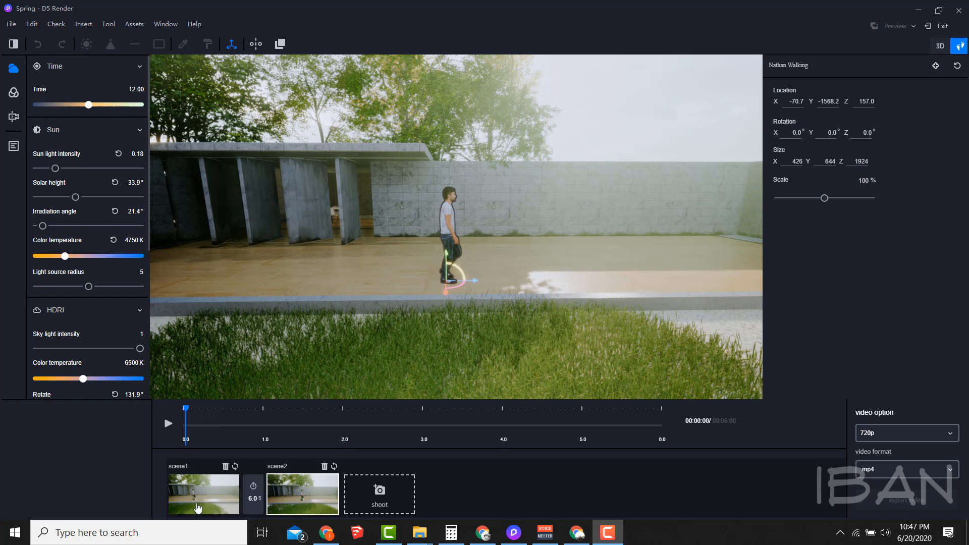
# Keyframe the walking man's position at scene1, and at scene2 move him along the terrace to about Y -1145.5.
pyautogui.click(199, 506)
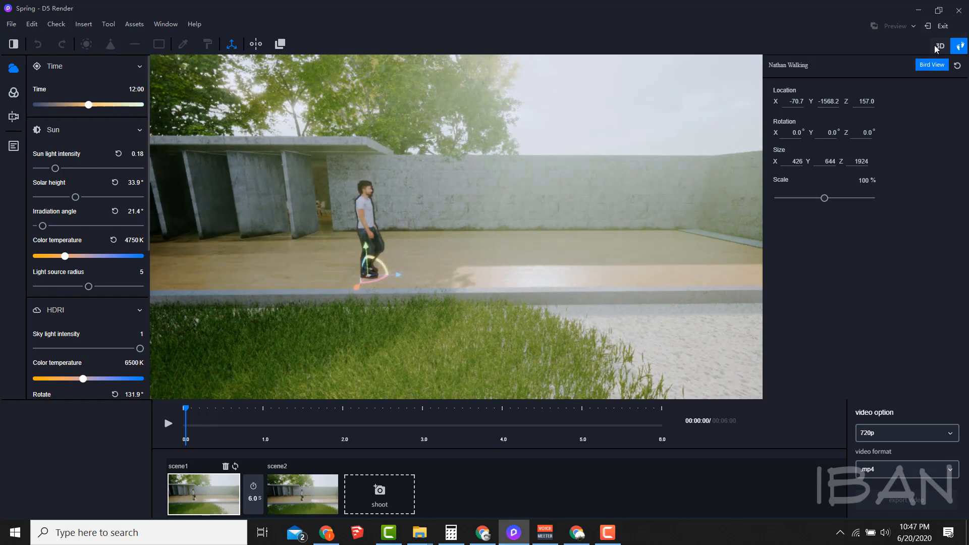
pyautogui.click(937, 68)
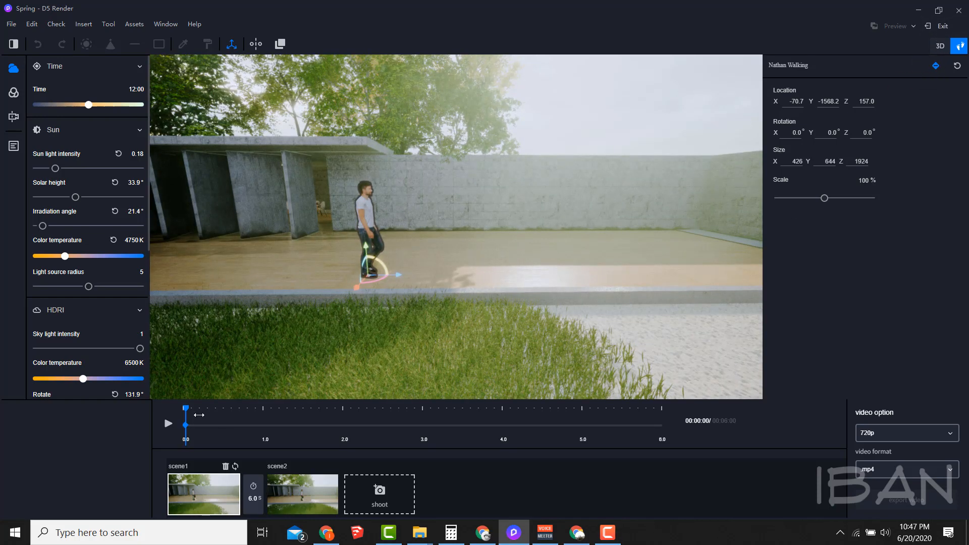
pyautogui.click(291, 500)
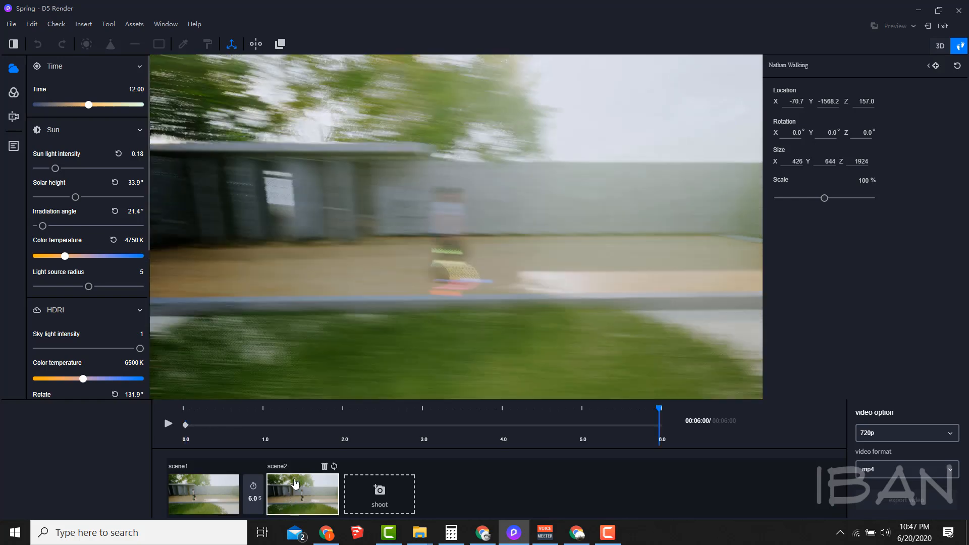
pyautogui.moveTo(469, 280); pyautogui.dragTo(683, 280)
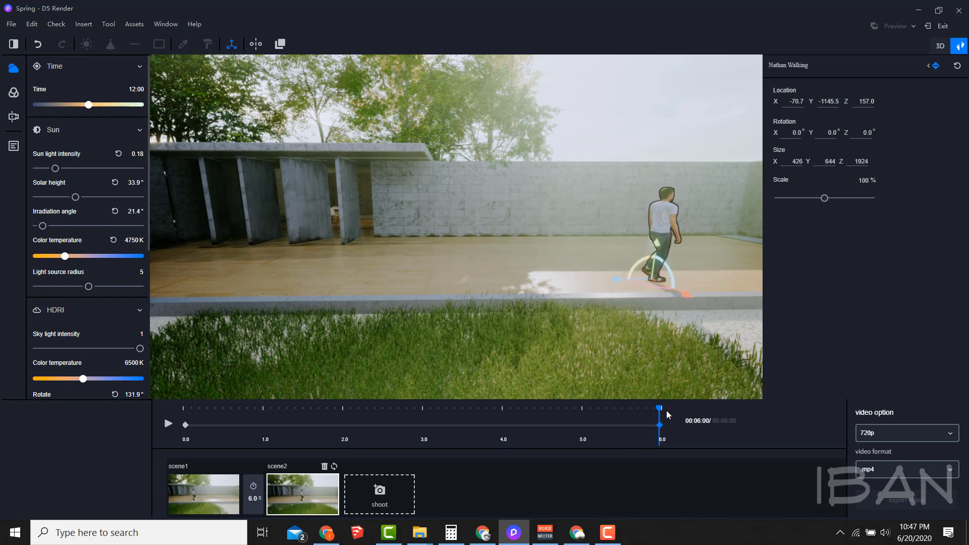
pyautogui.hotkey('ctrl', 'shift', 'd')
pyautogui.moveTo(661, 415)
pyautogui.mouseDown()
pyautogui.moveTo(662, 433)
pyautogui.moveTo(648, 423)
pyautogui.mouseUp()
pyautogui.press('Escape')
# Play back the walking man's animation and view the terrace from another angle.
pyautogui.click(170, 424)
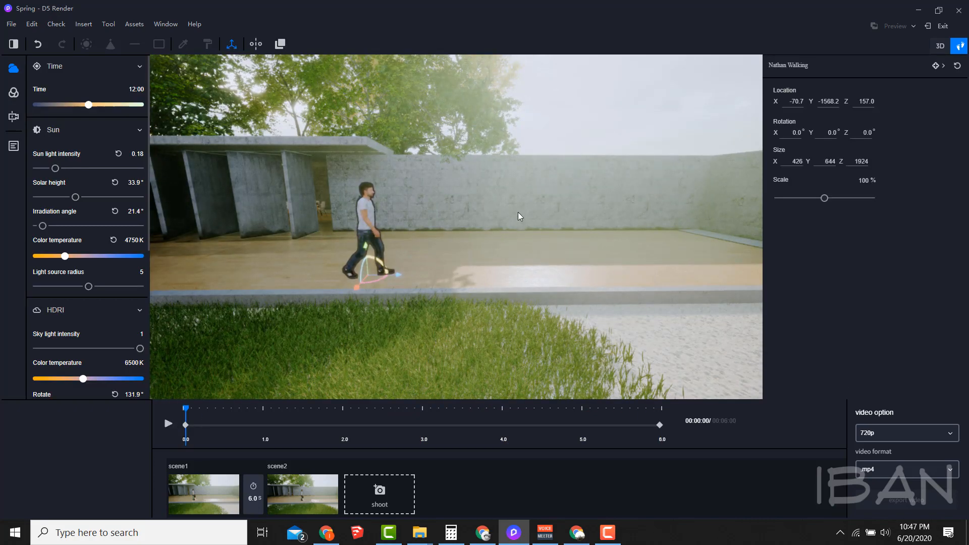
pyautogui.moveTo(518, 212); pyautogui.dragTo(498, 216, button='right')
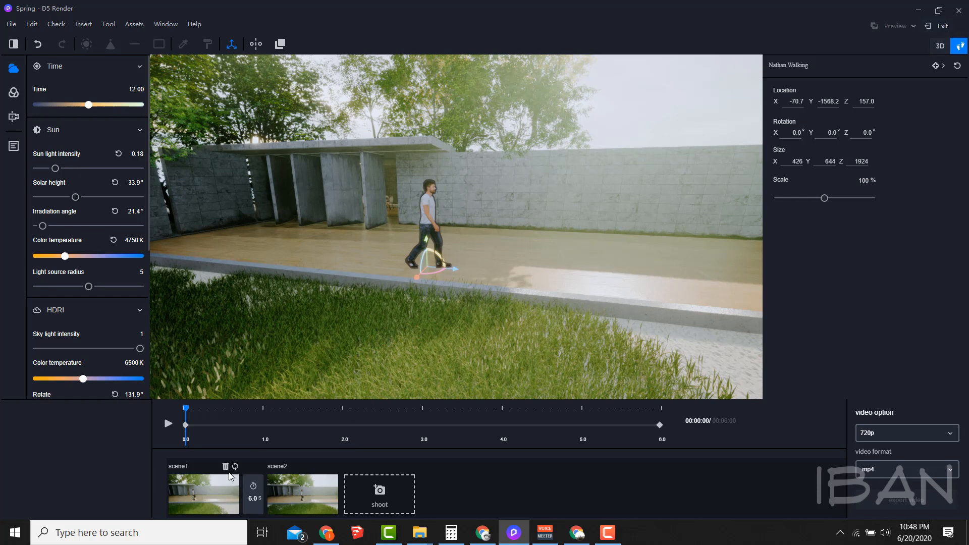
pyautogui.moveTo(217, 444)
pyautogui.mouseDown()
pyautogui.moveTo(124, 495)
pyautogui.moveTo(262, 524)
pyautogui.moveTo(534, 529)
pyautogui.moveTo(832, 518)
pyautogui.moveTo(444, 450)
pyautogui.moveTo(193, 447)
pyautogui.mouseUp()
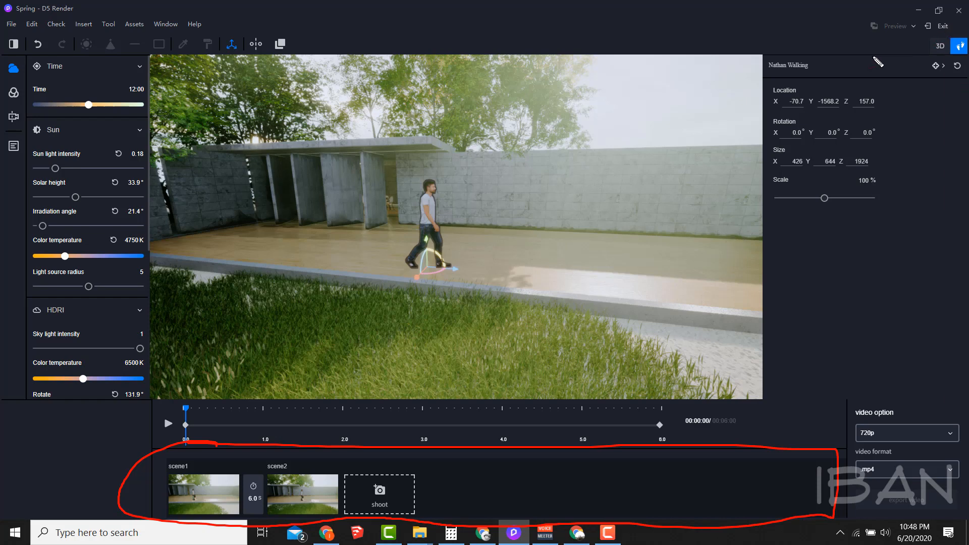
pyautogui.press('Escape')
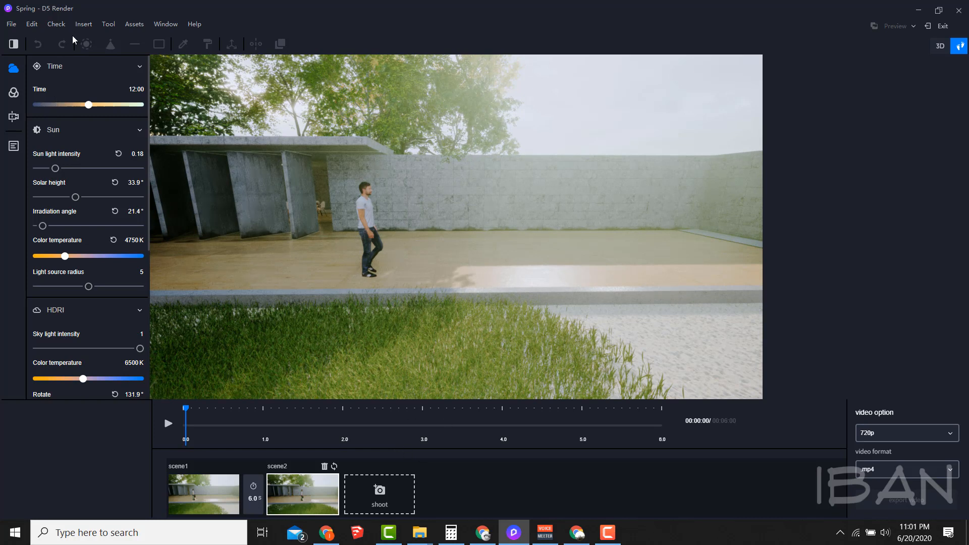
pyautogui.click(83, 25)
pyautogui.moveTo(63, 28)
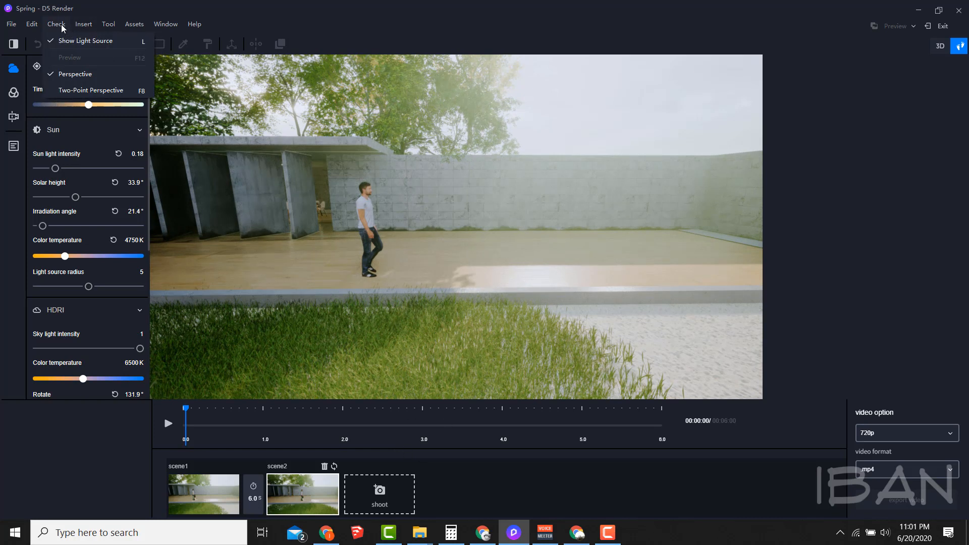
pyautogui.moveTo(107, 31)
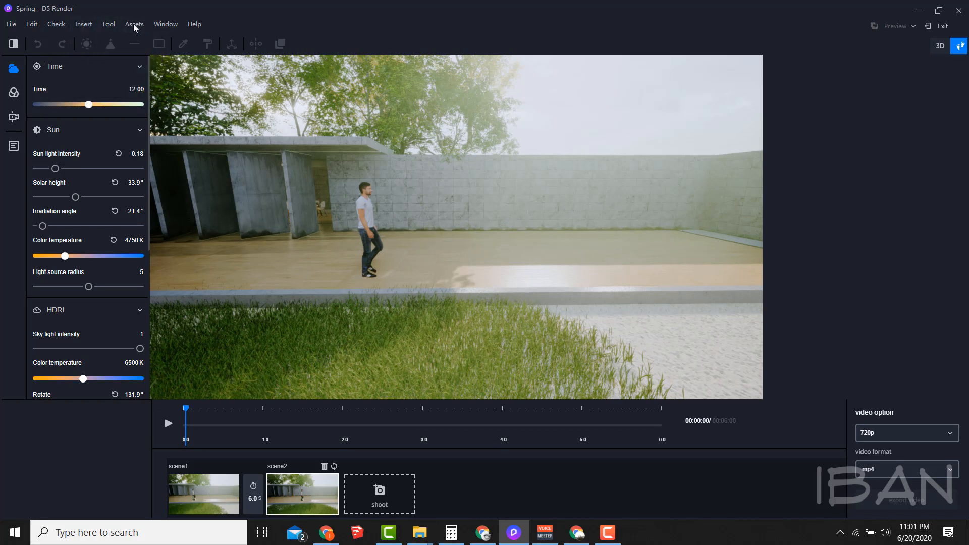
# Leave video rendering and look through the Metal category of the material asset library.
pyautogui.click(163, 26)
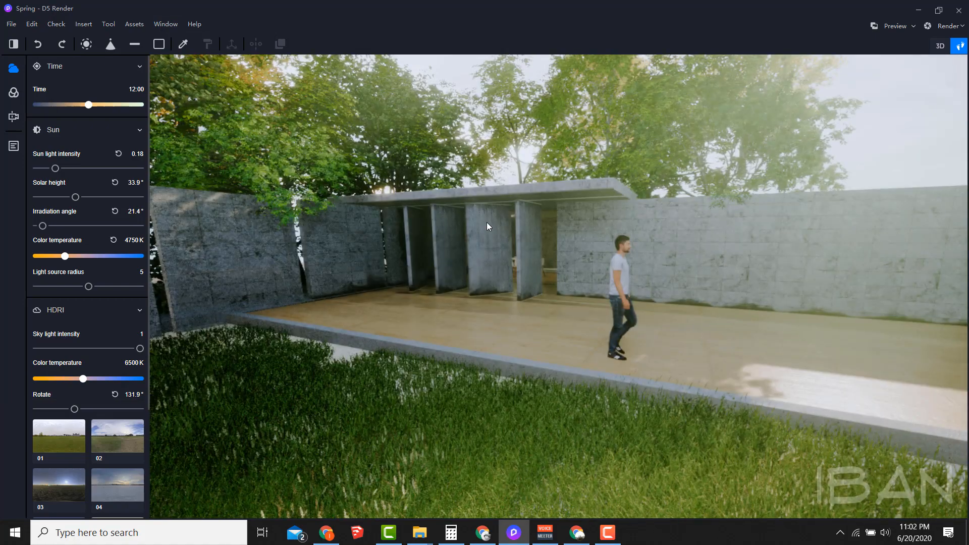
pyautogui.hotkey('ctrl', 's')
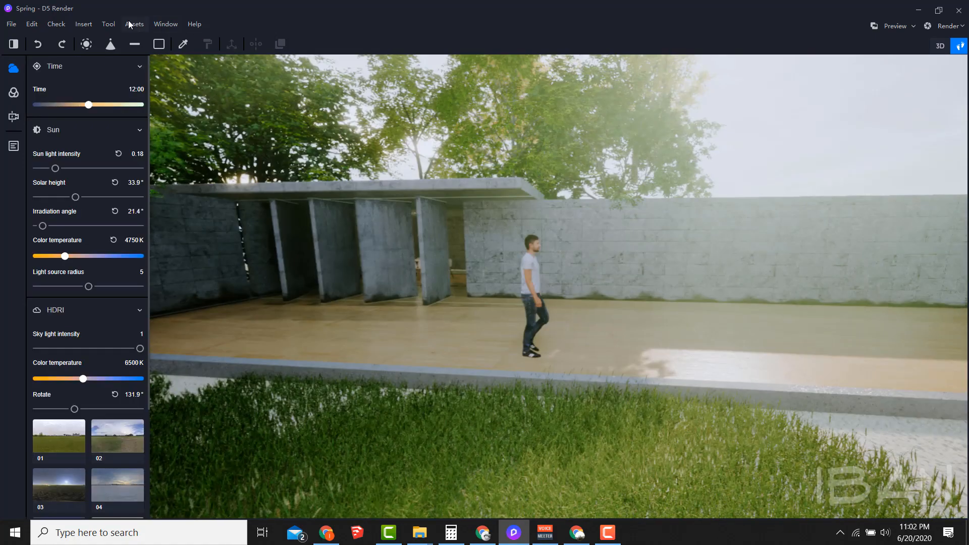
pyautogui.click(129, 23)
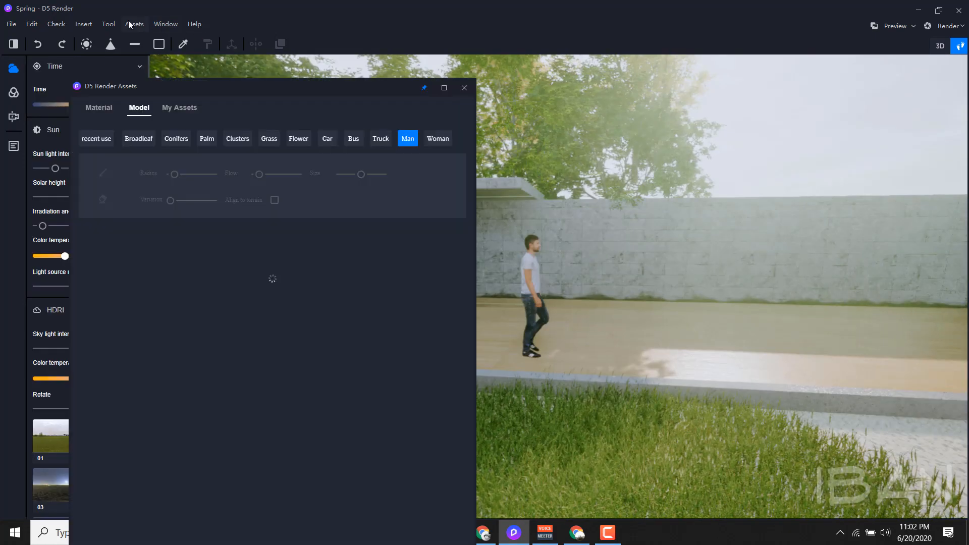
pyautogui.click(107, 111)
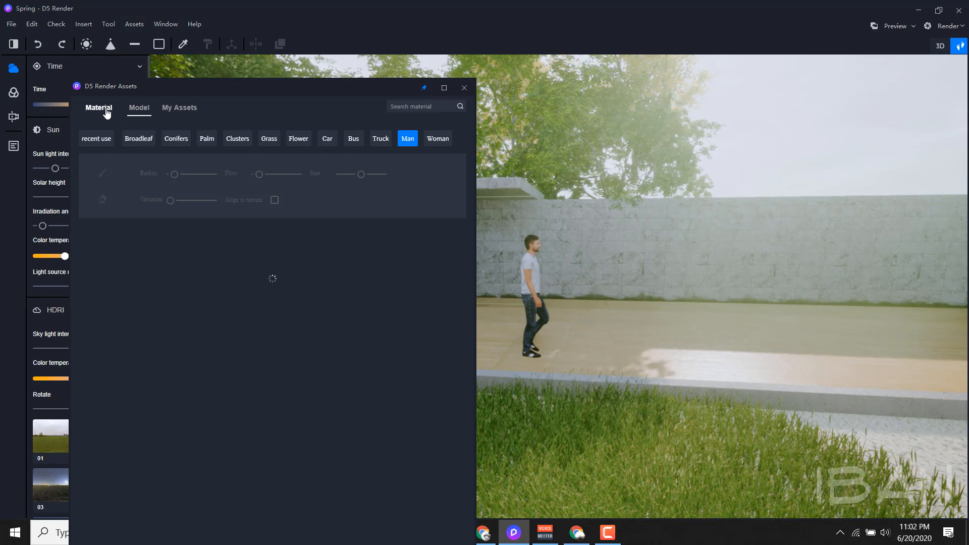
pyautogui.moveTo(104, 126)
pyautogui.mouseDown()
pyautogui.moveTo(83, 154)
pyautogui.moveTo(385, 177)
pyautogui.moveTo(231, 108)
pyautogui.moveTo(89, 117)
pyautogui.mouseUp()
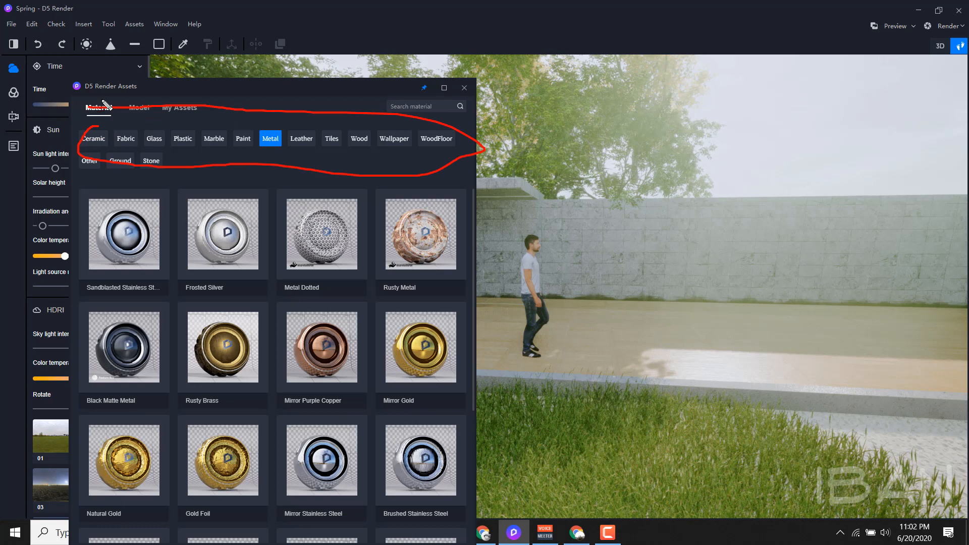
pyautogui.press('Escape')
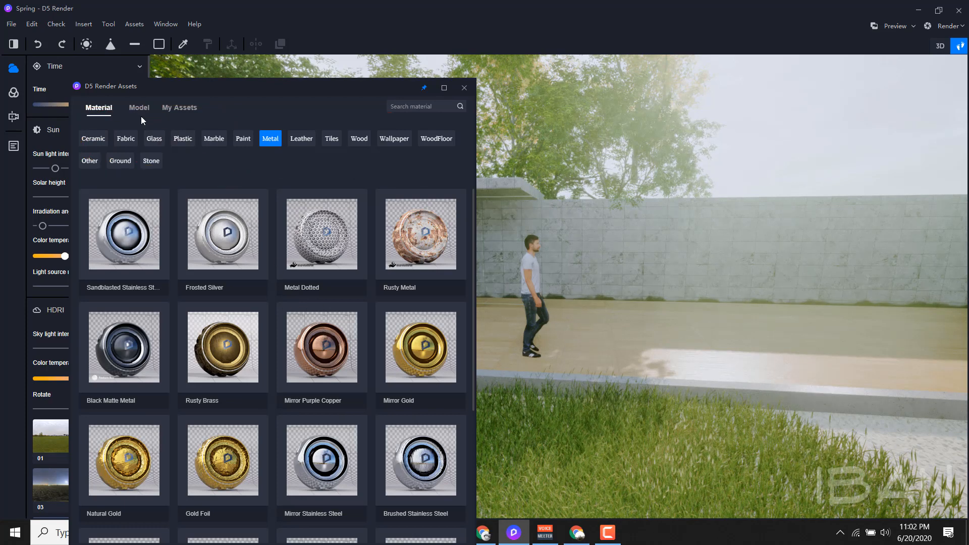
pyautogui.scroll(-4, 180, 235)
# Browse the model library's recently used, Broadleaf, Conifers, Palm, Clusters, Grass, Flower and Bus categories.
pyautogui.click(139, 108)
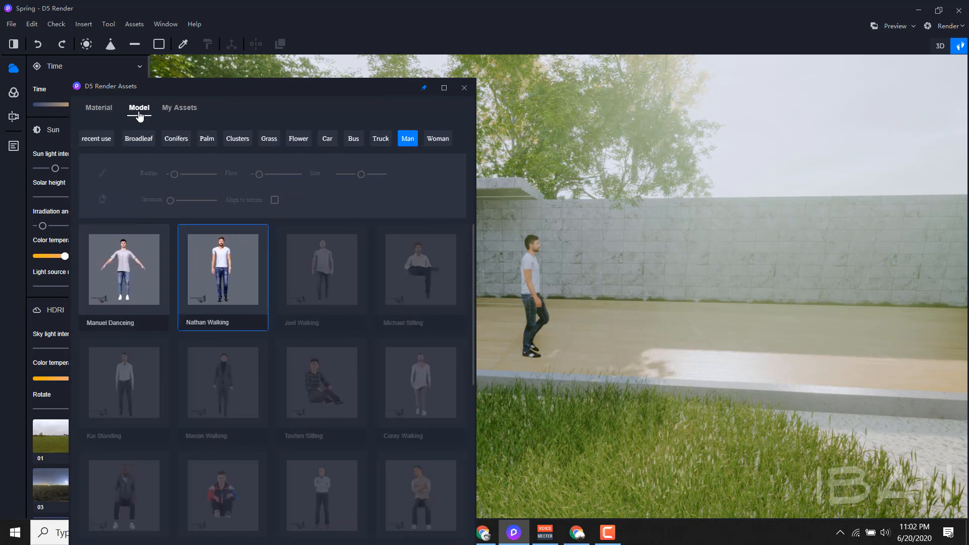
pyautogui.click(96, 139)
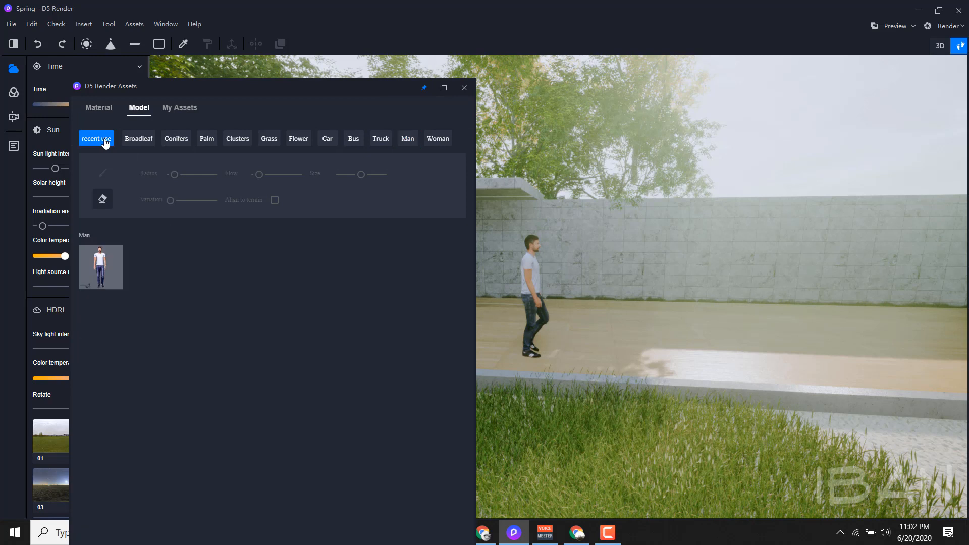
pyautogui.click(137, 142)
pyautogui.click(177, 140)
pyautogui.click(207, 140)
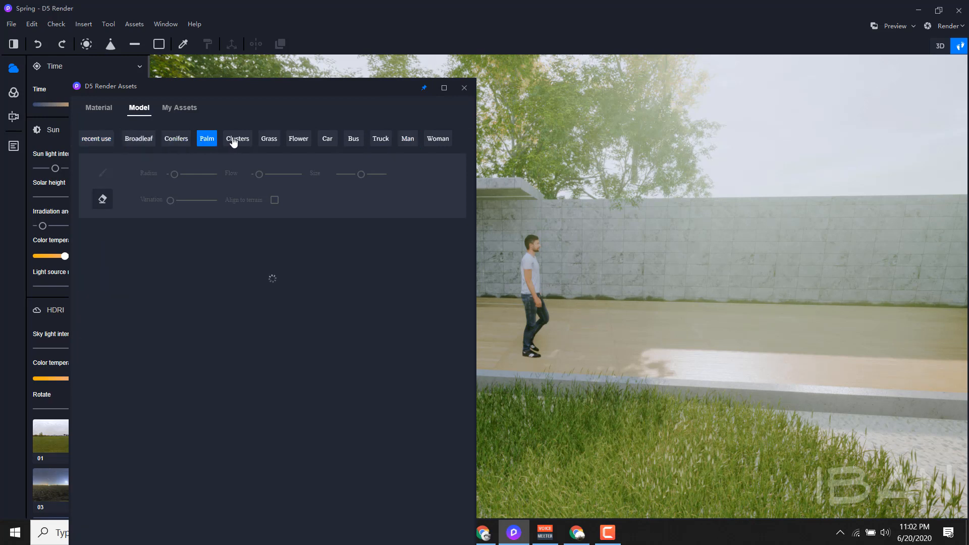
pyautogui.click(237, 140)
pyautogui.click(269, 140)
pyautogui.click(297, 142)
pyautogui.click(354, 141)
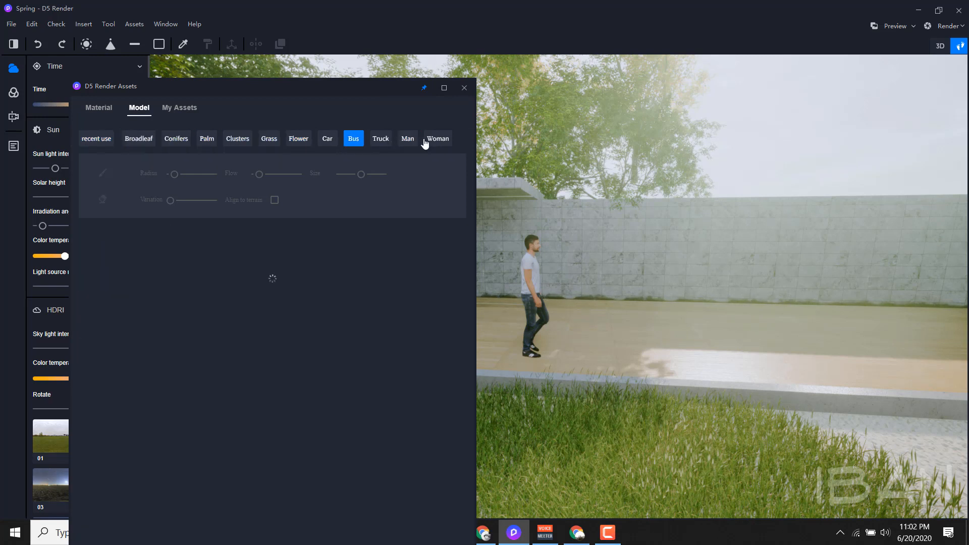
# Place a Grass09 Cluster on the terrace and paint more over the terrace and gravel with increased brush radius, flow and size.
pyautogui.click(268, 140)
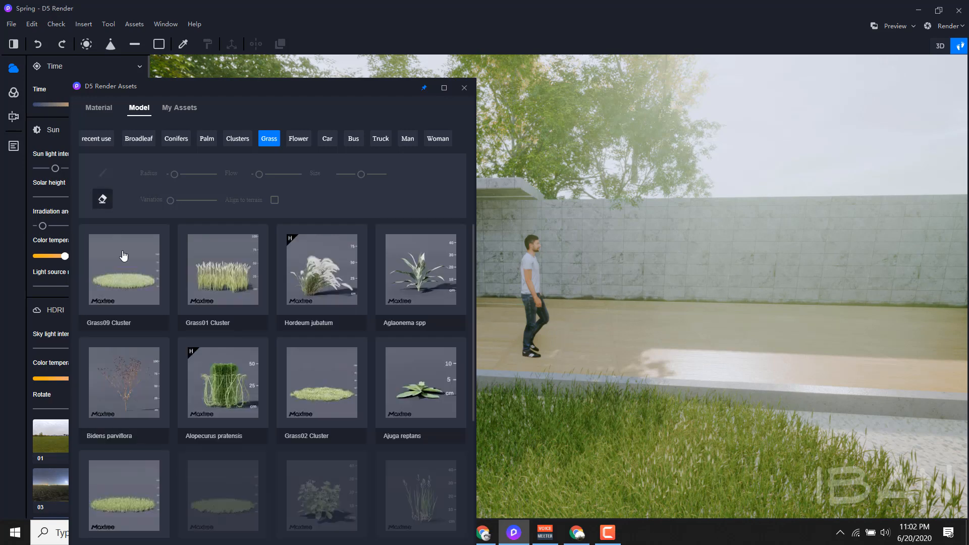
pyautogui.click(126, 277)
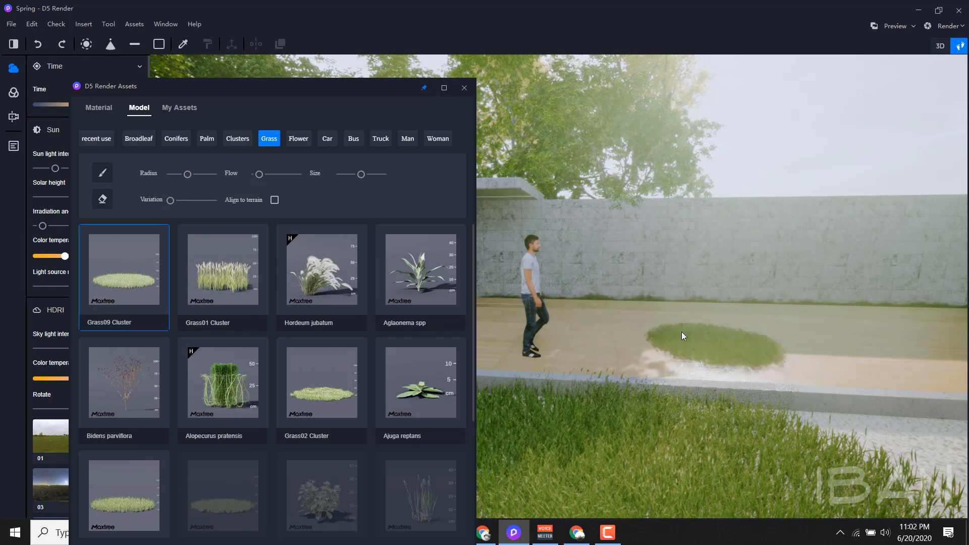
pyautogui.click(753, 344)
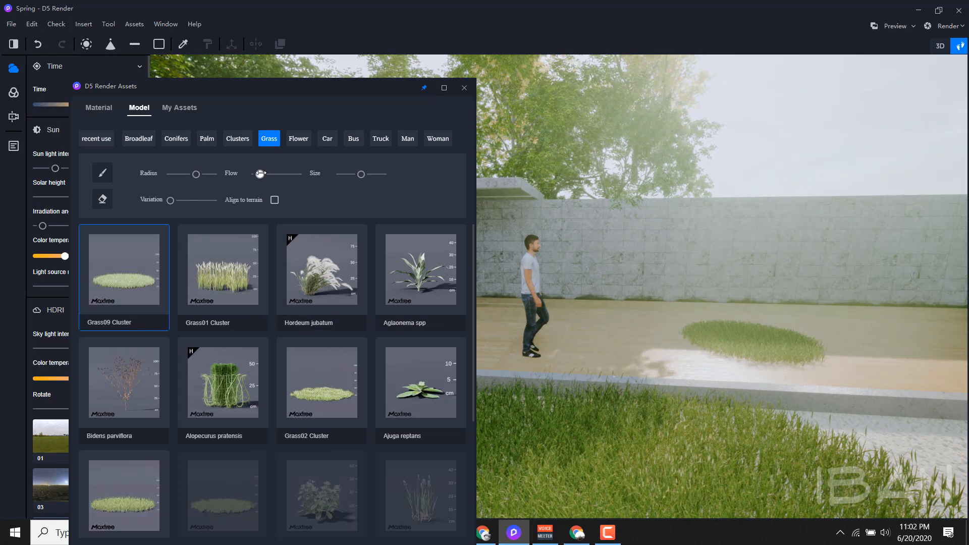
pyautogui.moveTo(805, 329)
pyautogui.mouseDown(button='right')
pyautogui.moveTo(786, 314)
pyautogui.moveTo(611, 280)
pyautogui.mouseUp(button='right')
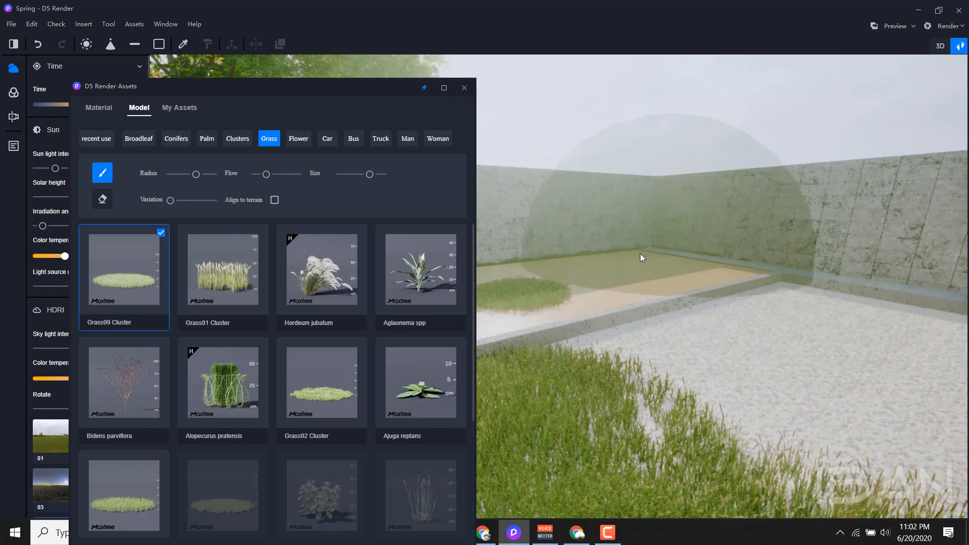
pyautogui.moveTo(643, 266)
pyautogui.mouseDown()
pyautogui.moveTo(745, 324)
pyautogui.moveTo(714, 286)
pyautogui.mouseUp()
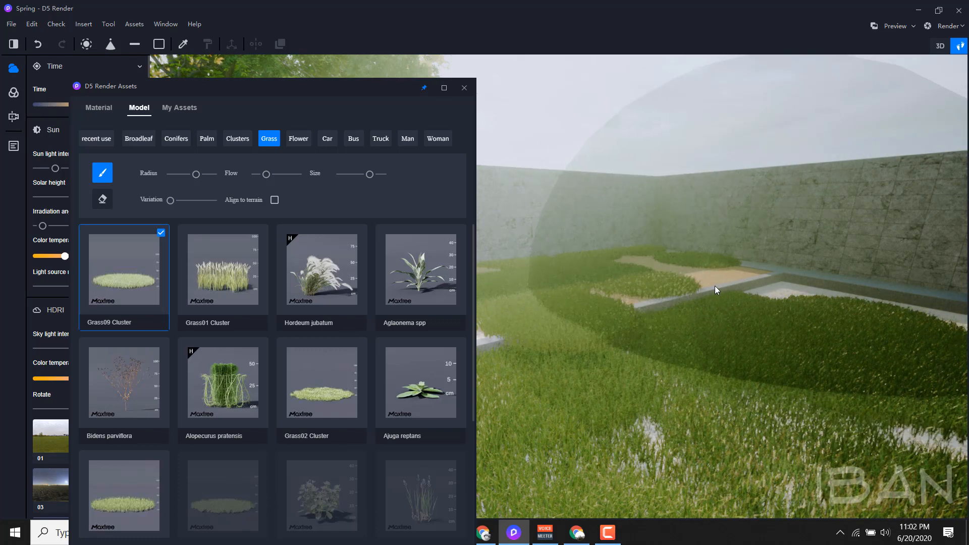
# Try to undo the grass painting and erase the painted grass from the terrace with the vegetation eraser.
pyautogui.hotkey('ctrl', 'z')
pyautogui.moveTo(661, 229)
pyautogui.mouseDown(button='right')
pyautogui.moveTo(684, 256)
pyautogui.moveTo(786, 248)
pyautogui.moveTo(639, 234)
pyautogui.moveTo(616, 216)
pyautogui.moveTo(572, 214)
pyautogui.mouseUp(button='right')
pyautogui.hotkey('ctrl', 'z')
pyautogui.click(103, 200)
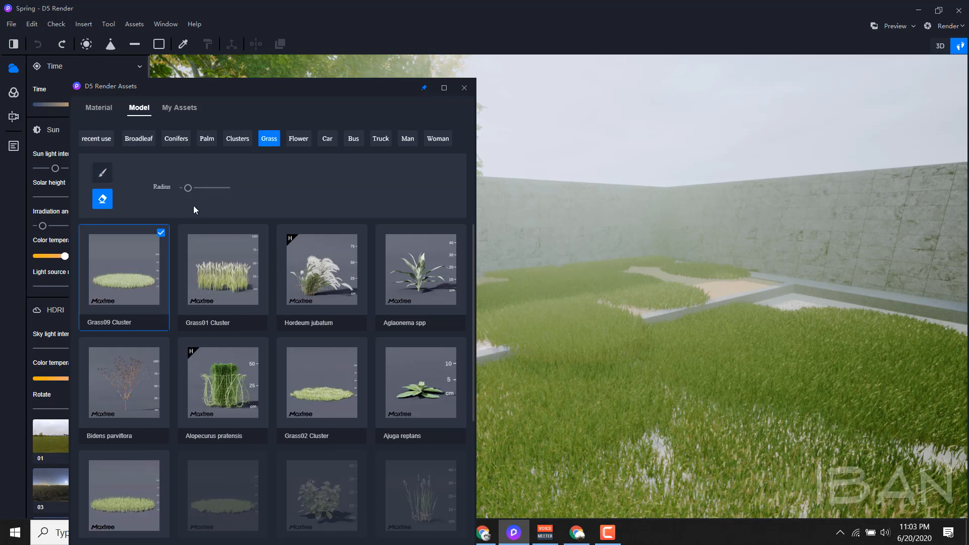
pyautogui.moveTo(632, 300)
pyautogui.mouseDown()
pyautogui.moveTo(652, 281)
pyautogui.moveTo(623, 305)
pyautogui.moveTo(637, 281)
pyautogui.moveTo(576, 302)
pyautogui.mouseUp()
pyautogui.moveTo(616, 298); pyautogui.dragTo(537, 302, button='right')
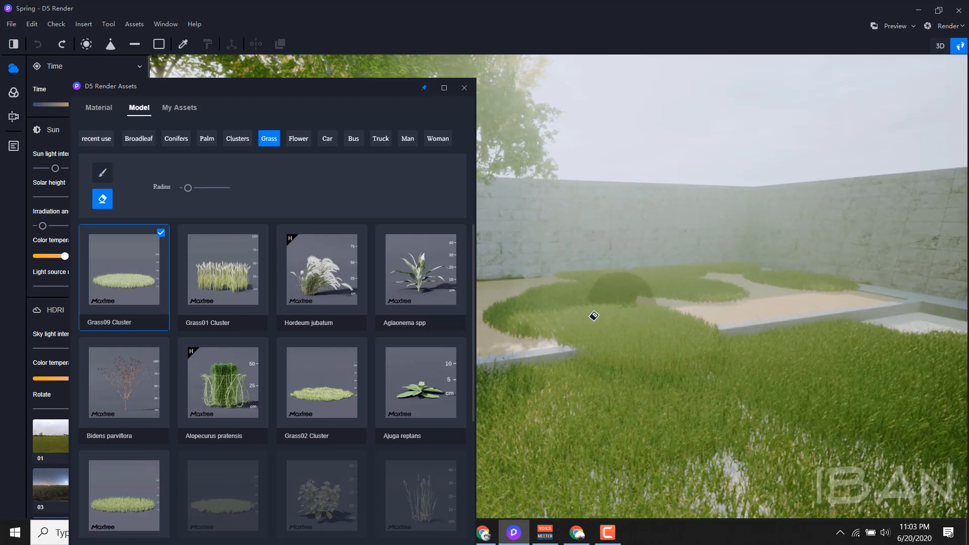
pyautogui.moveTo(590, 316)
pyautogui.mouseDown()
pyautogui.moveTo(536, 311)
pyautogui.moveTo(615, 350)
pyautogui.moveTo(619, 318)
pyautogui.moveTo(608, 299)
pyautogui.moveTo(636, 283)
pyautogui.moveTo(807, 286)
pyautogui.mouseUp()
# Look through the Palm, Conifers and Broadleaf model categories, examine the broadleaf trees and close the asset library.
pyautogui.click(206, 140)
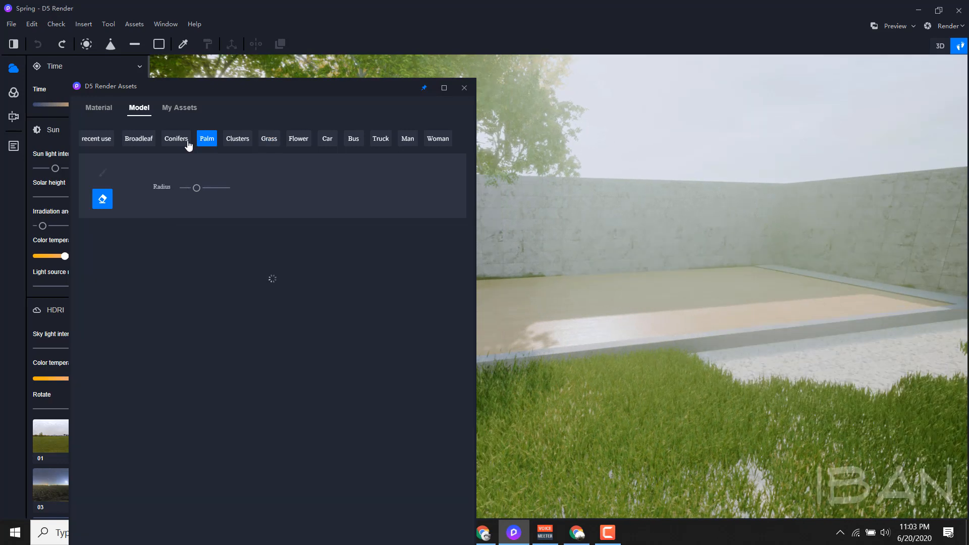
pyautogui.click(183, 144)
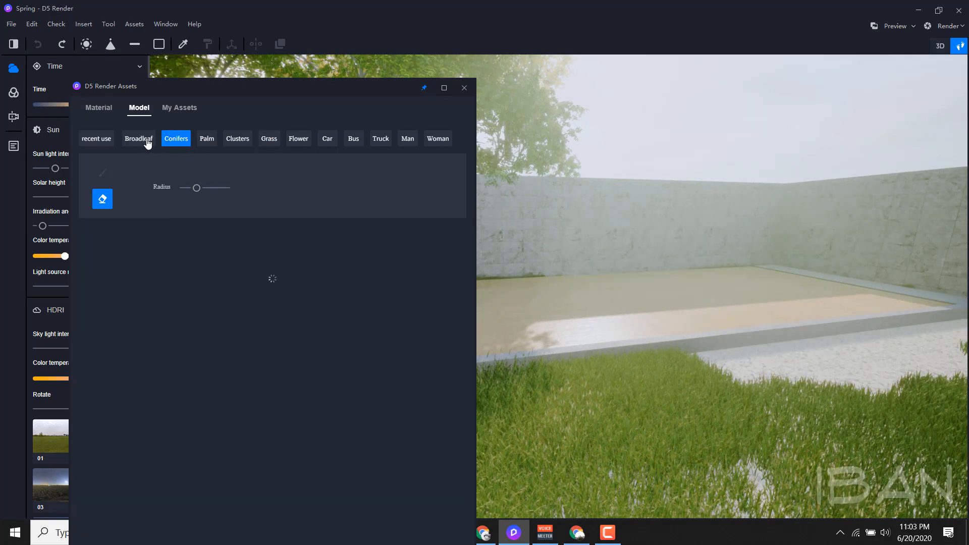
pyautogui.click(146, 141)
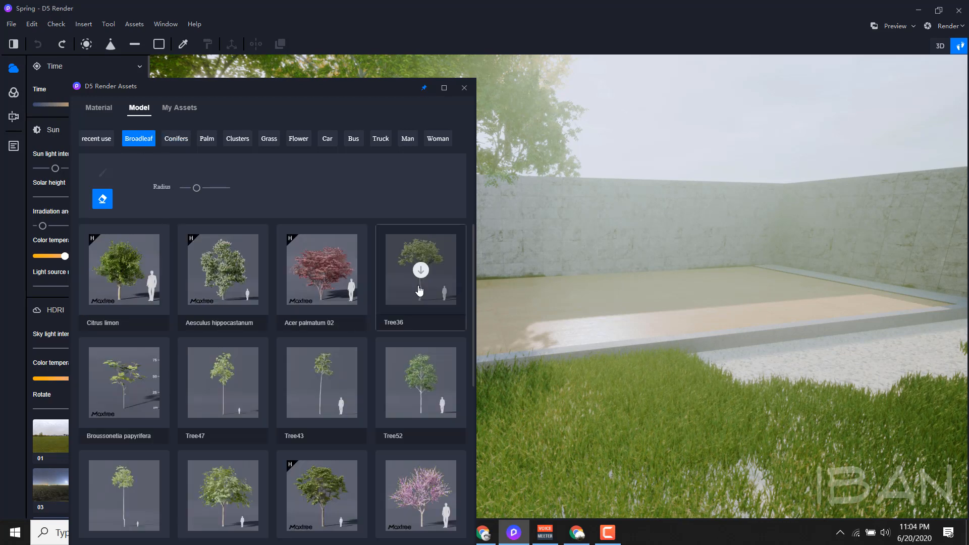
pyautogui.scroll(-5, 320, 292)
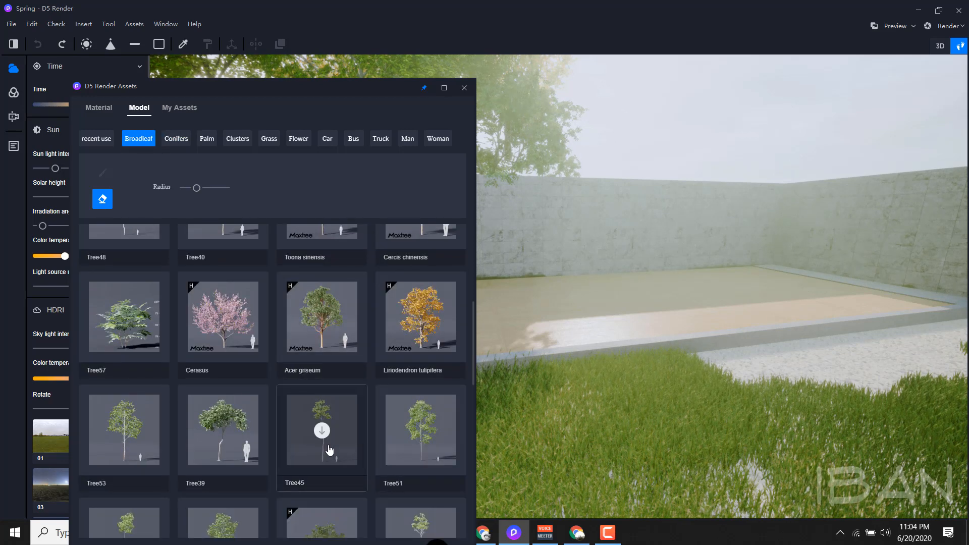
pyautogui.scroll(-3, 320, 449)
pyautogui.scroll(6, 319, 454)
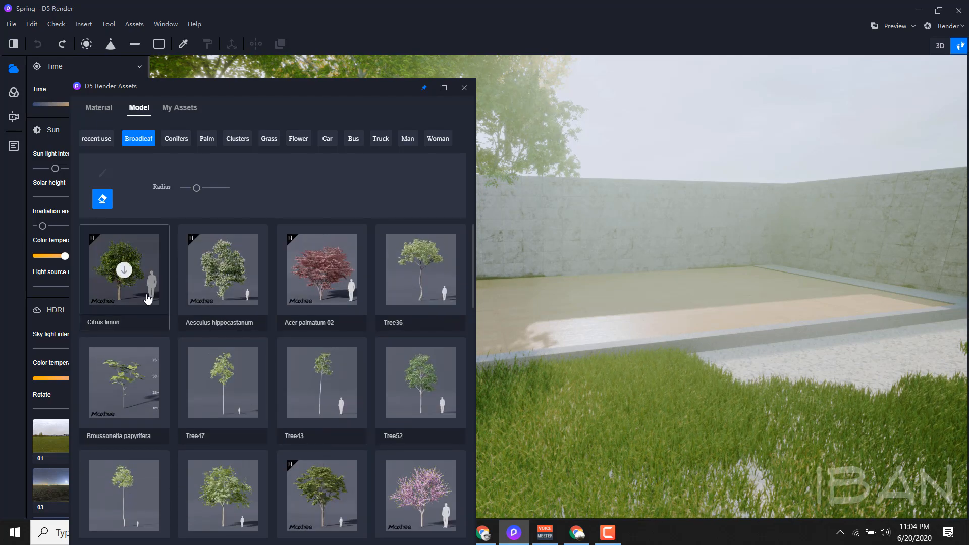
pyautogui.click(464, 87)
# Examine the pavilion and lawn from several viewpoints and review the available HDRI skies.
pyautogui.moveTo(535, 277)
pyautogui.mouseDown(button='right')
pyautogui.moveTo(500, 276)
pyautogui.moveTo(634, 271)
pyautogui.moveTo(649, 280)
pyautogui.mouseUp(button='right')
pyautogui.moveTo(709, 271); pyautogui.dragTo(465, 247, button='right')
pyautogui.press('a')
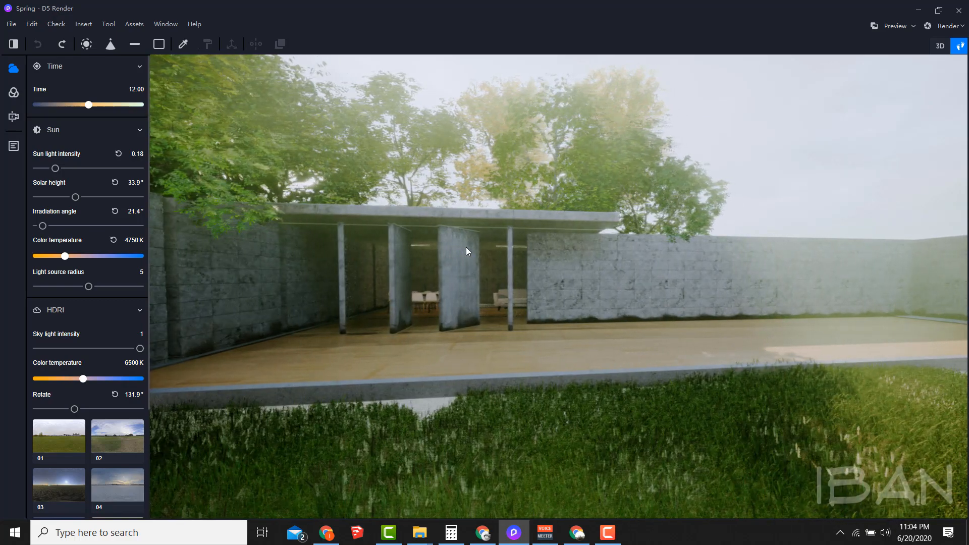
pyautogui.moveTo(466, 247); pyautogui.dragTo(589, 262, button='right')
pyautogui.press('a')
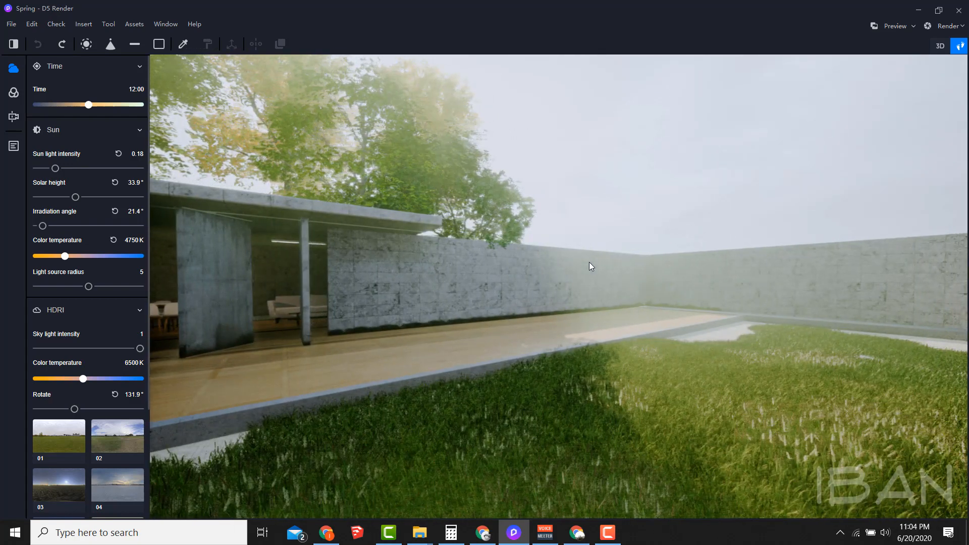
pyautogui.press('a')
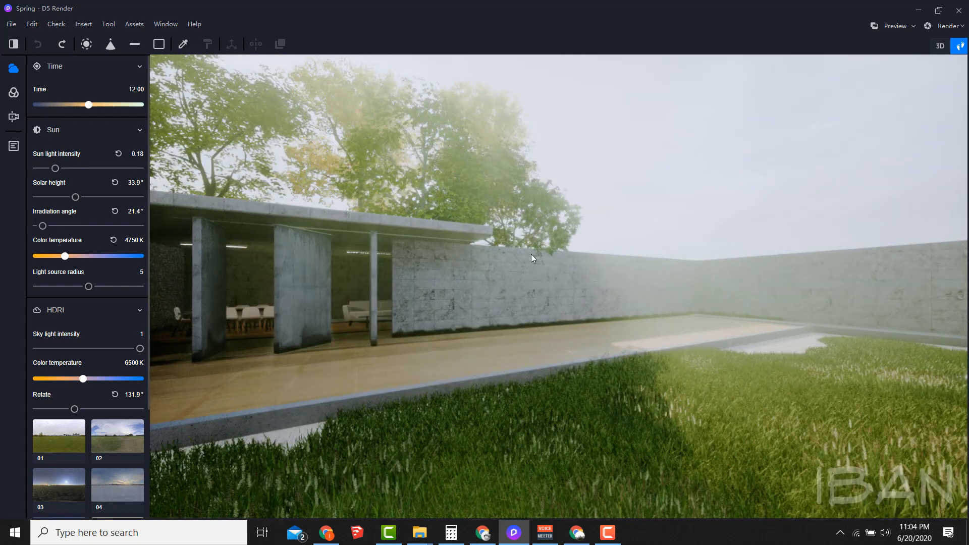
pyautogui.scroll(-1, 37, 437)
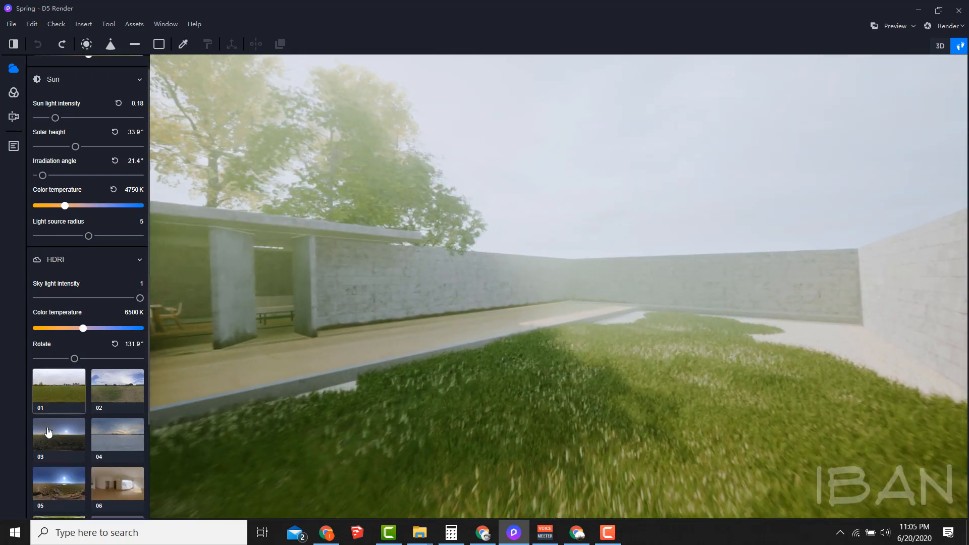
pyautogui.scroll(-2, 49, 433)
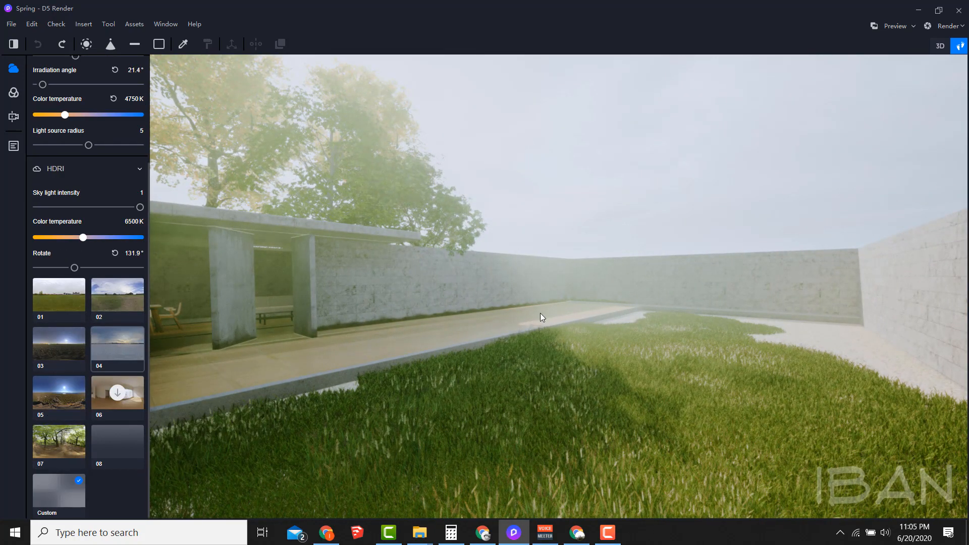
pyautogui.moveTo(422, 283); pyautogui.dragTo(522, 273, button='right')
pyautogui.press('a')
pyautogui.press('d')
pyautogui.press('w')
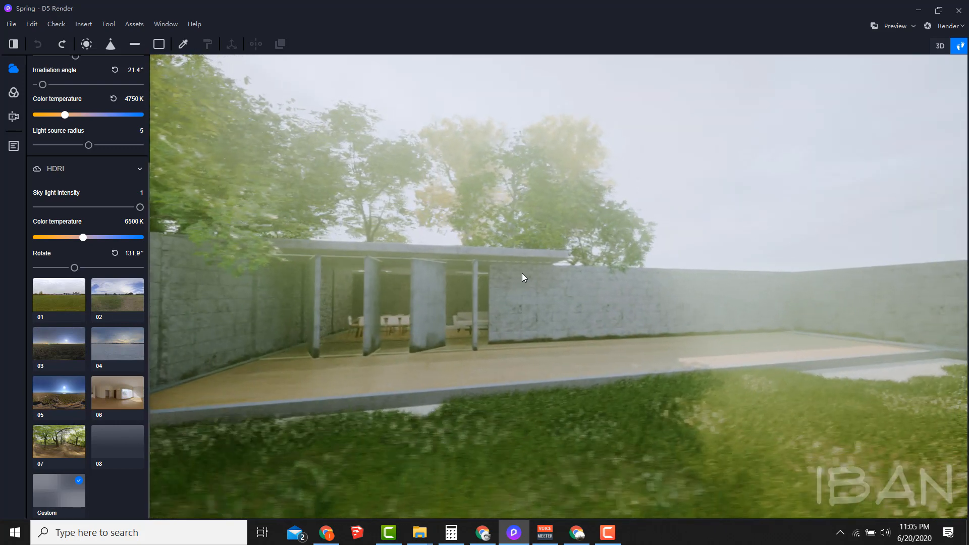
# Revisit the Clusters, Grass, Palm and Conifers model categories and close the asset library.
pyautogui.click(134, 23)
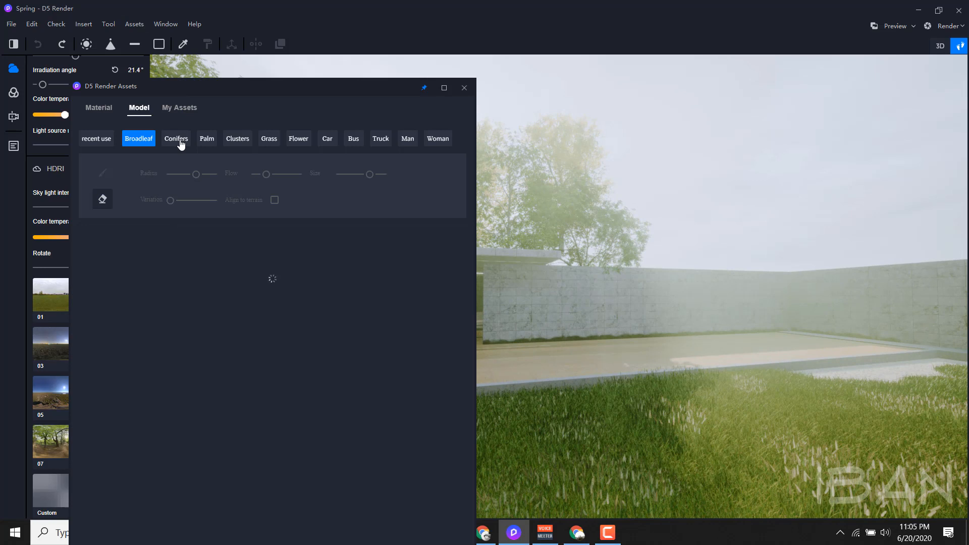
pyautogui.click(235, 142)
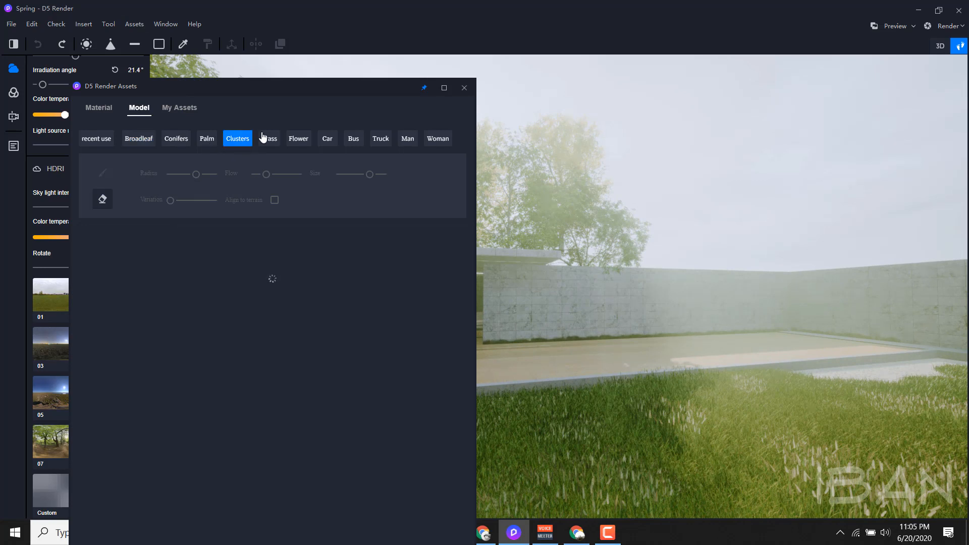
pyautogui.click(265, 138)
pyautogui.click(244, 139)
pyautogui.click(206, 141)
pyautogui.click(165, 143)
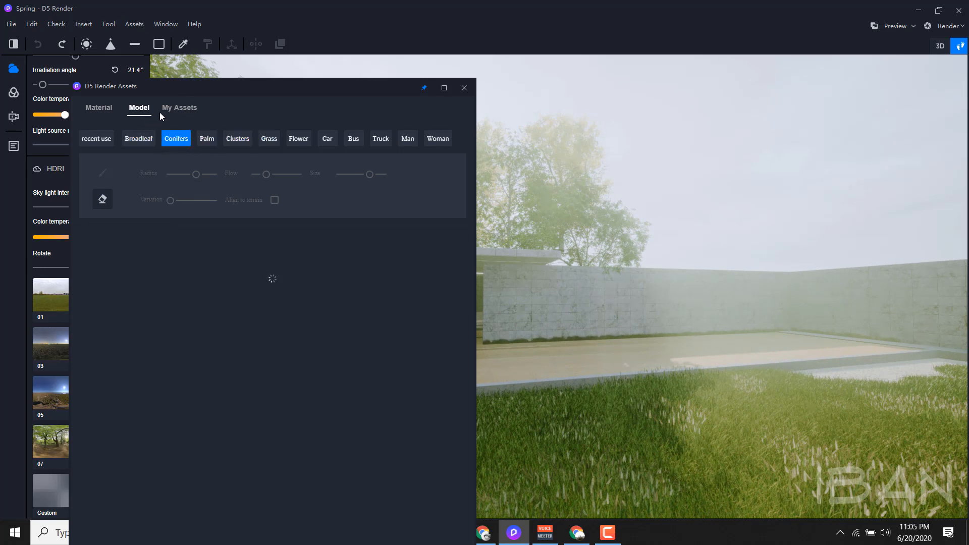
pyautogui.click(463, 88)
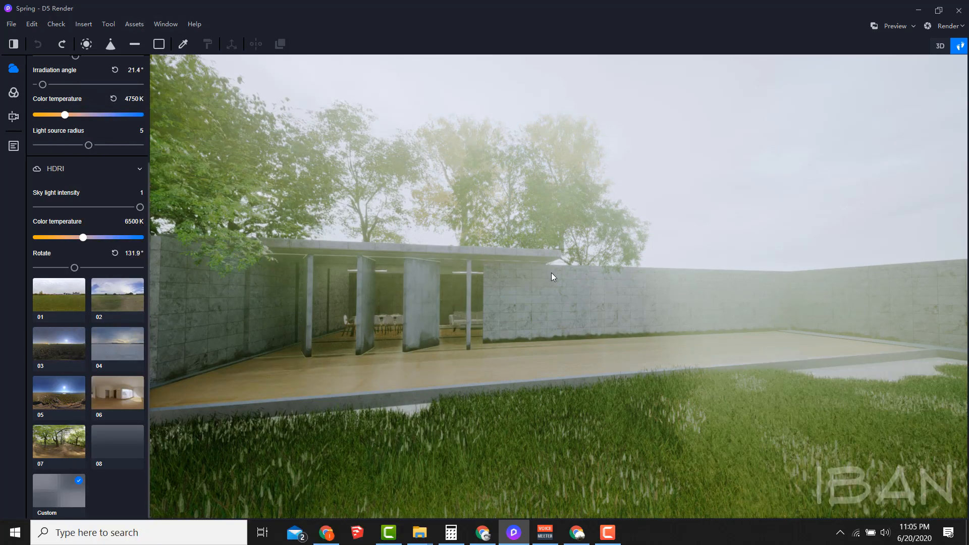
# Return to video rendering and inspect the terrace in the previously shot scenes.
pyautogui.moveTo(549, 270); pyautogui.dragTo(521, 243, button='right')
pyautogui.press('d')
pyautogui.press('w')
pyautogui.press('s')
pyautogui.click(939, 31)
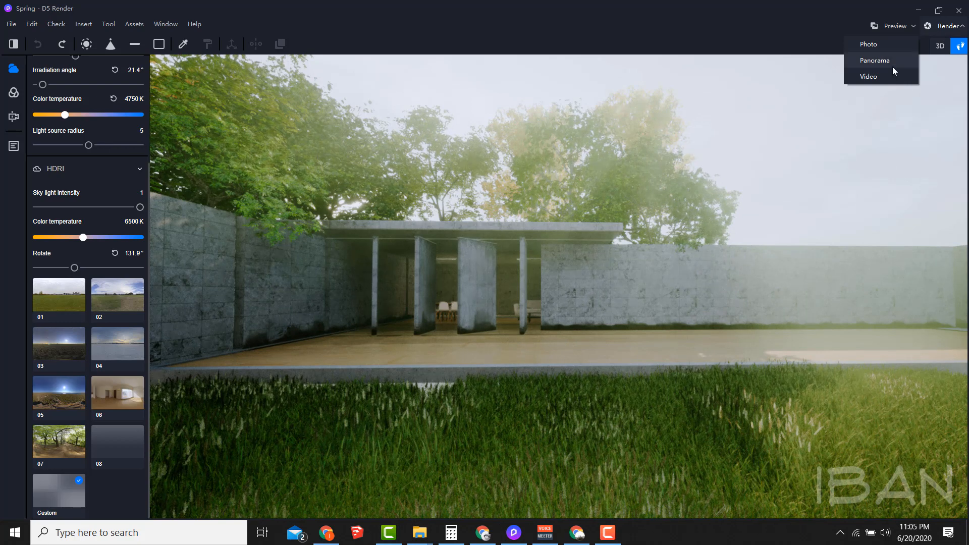
pyautogui.click(873, 77)
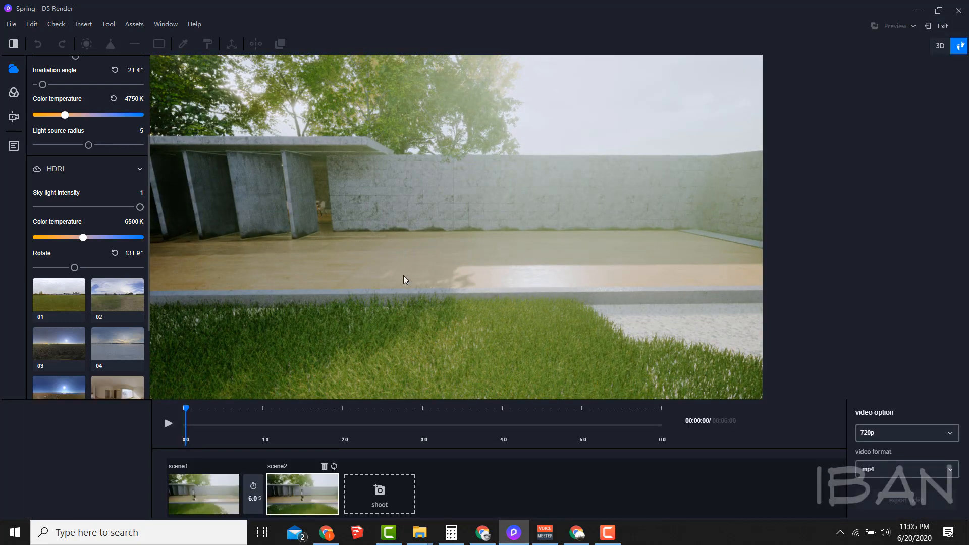
pyautogui.moveTo(403, 258); pyautogui.dragTo(403, 212, button='right')
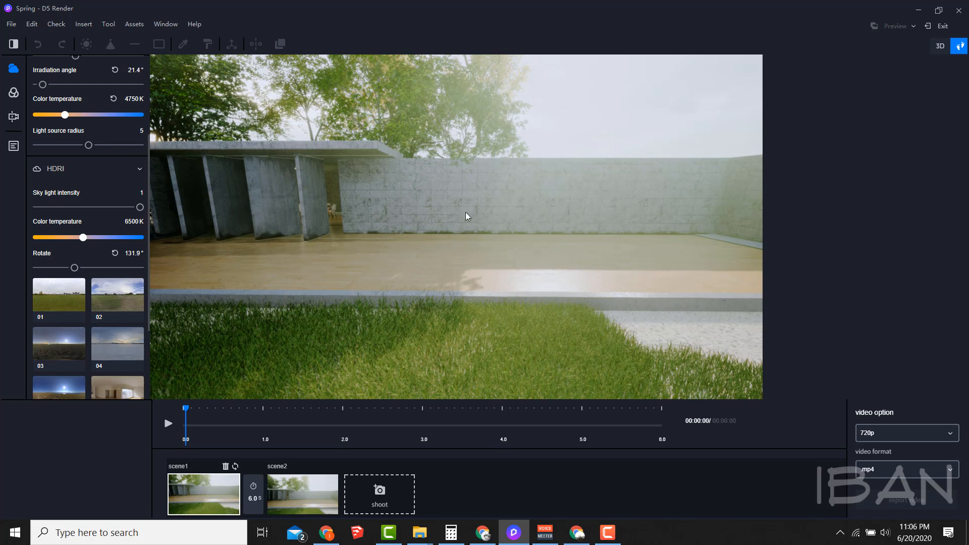
# Leave video rendering and place the Nathan Walking model from the Man category on the terrace in front of the pavilion.
pyautogui.click(937, 25)
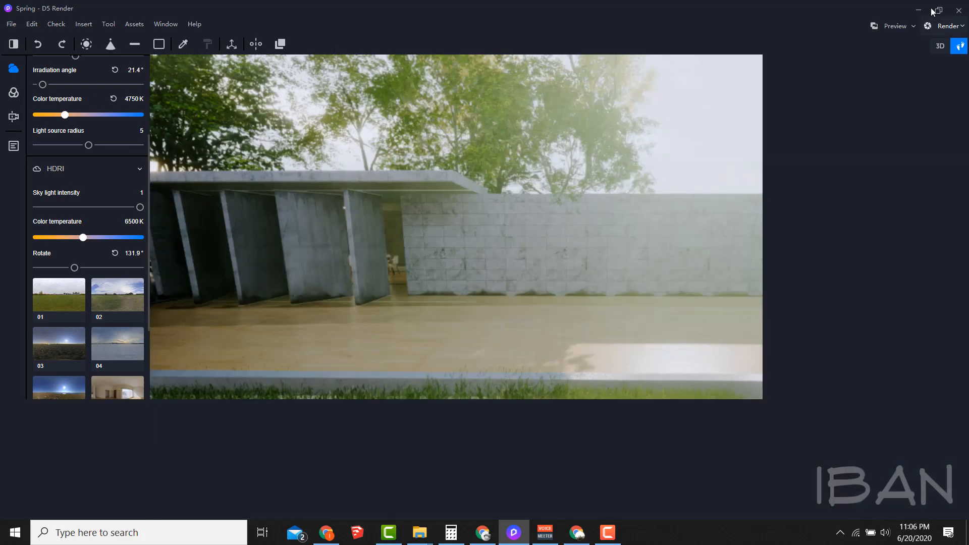
pyautogui.click(143, 26)
pyautogui.click(406, 139)
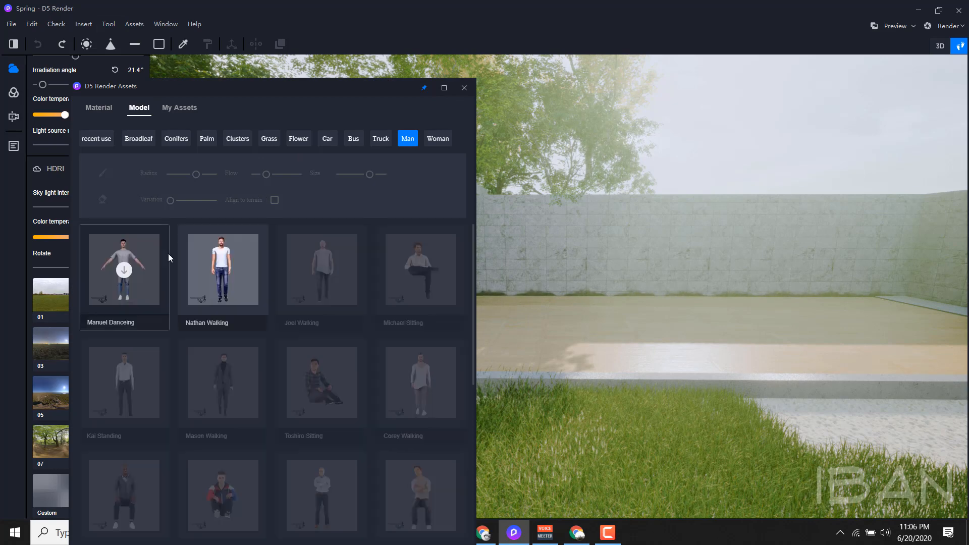
pyautogui.click(218, 265)
pyautogui.click(497, 347)
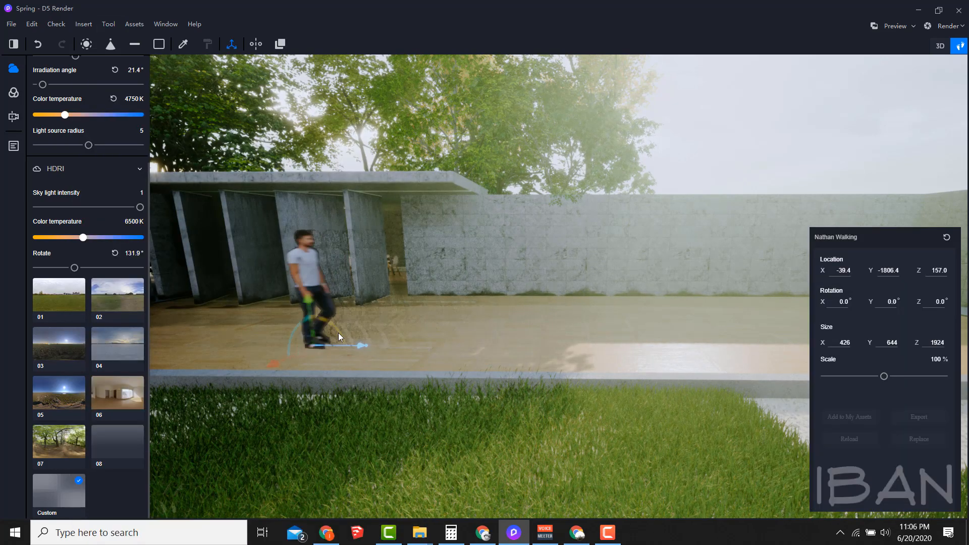
# Return to video rendering, update scene1 to include the walking man, and delete and reshoot scene2.
pyautogui.moveTo(944, 26)
pyautogui.click(866, 76)
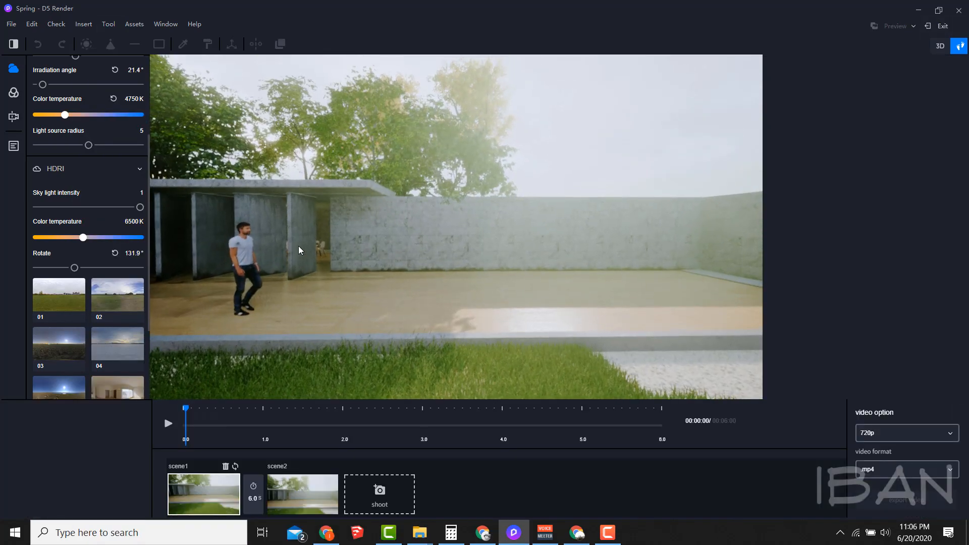
pyautogui.click(235, 467)
pyautogui.click(309, 489)
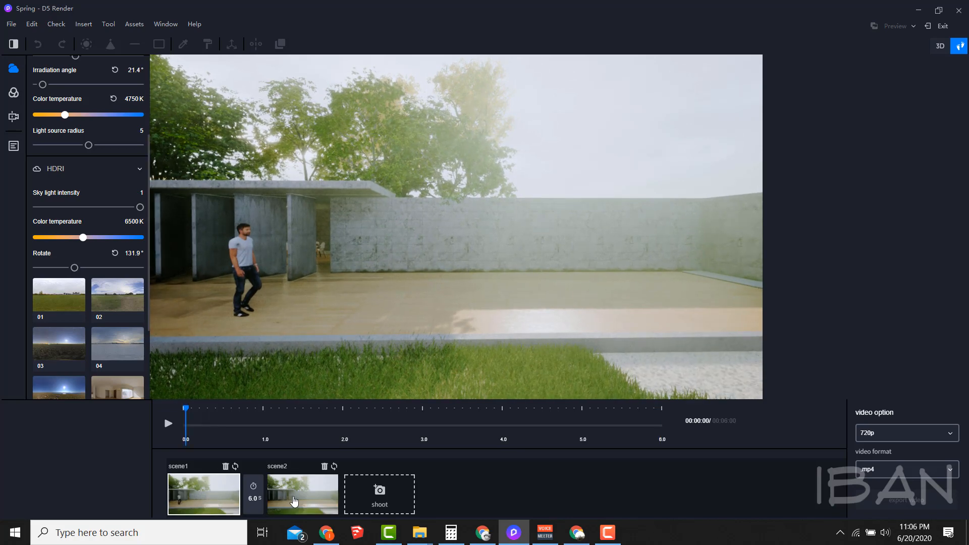
pyautogui.click(324, 466)
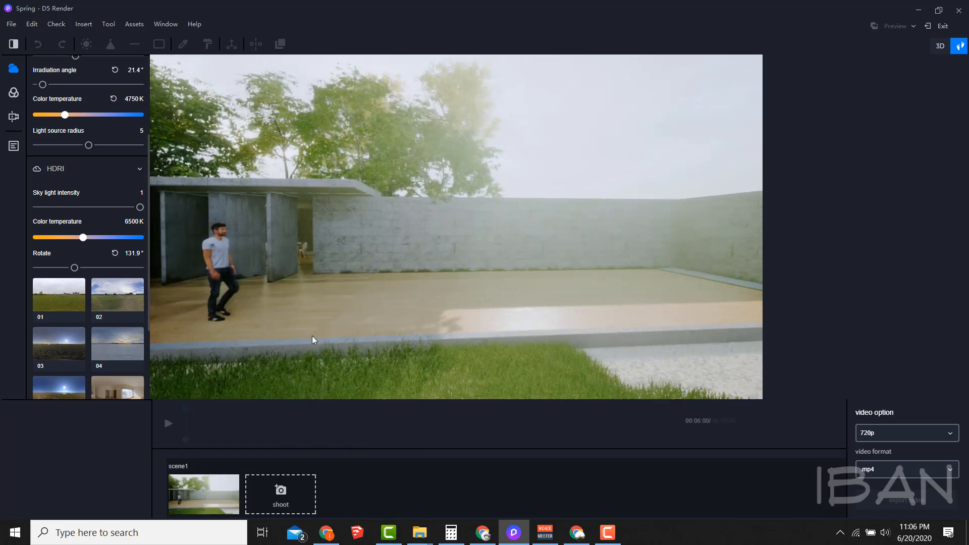
pyautogui.click(286, 484)
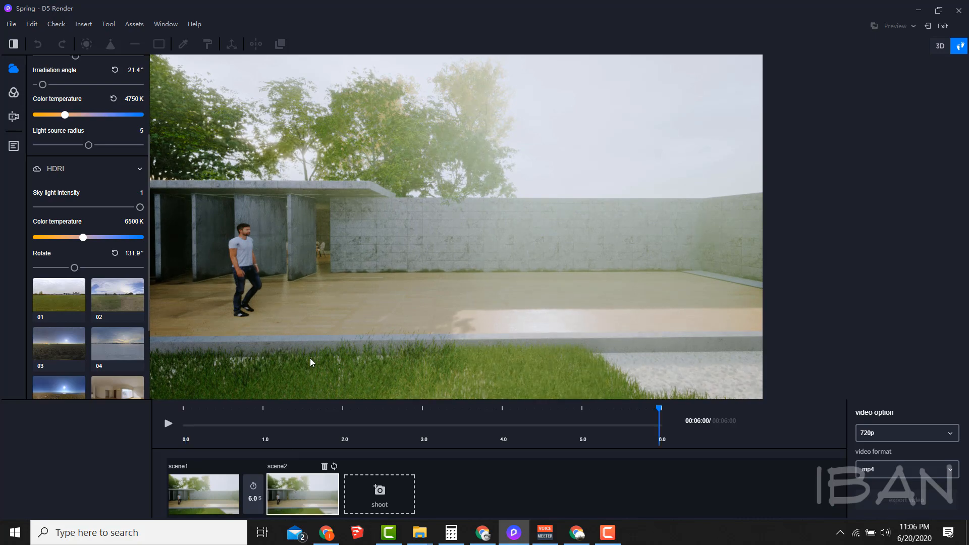
# Reframe the camera to face the pavilion columns, update scene2 with that view and preview the animation.
pyautogui.click(360, 345)
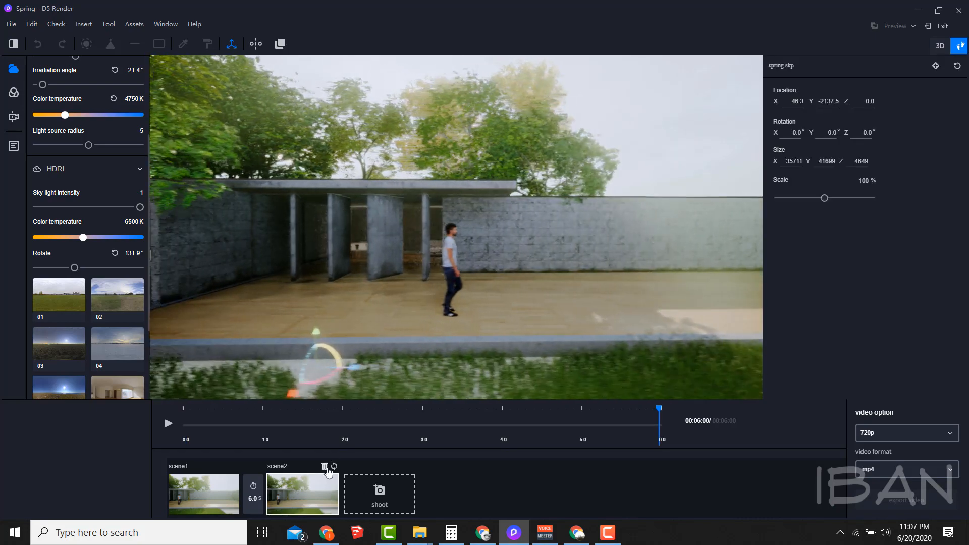
pyautogui.click(334, 467)
pyautogui.click(169, 424)
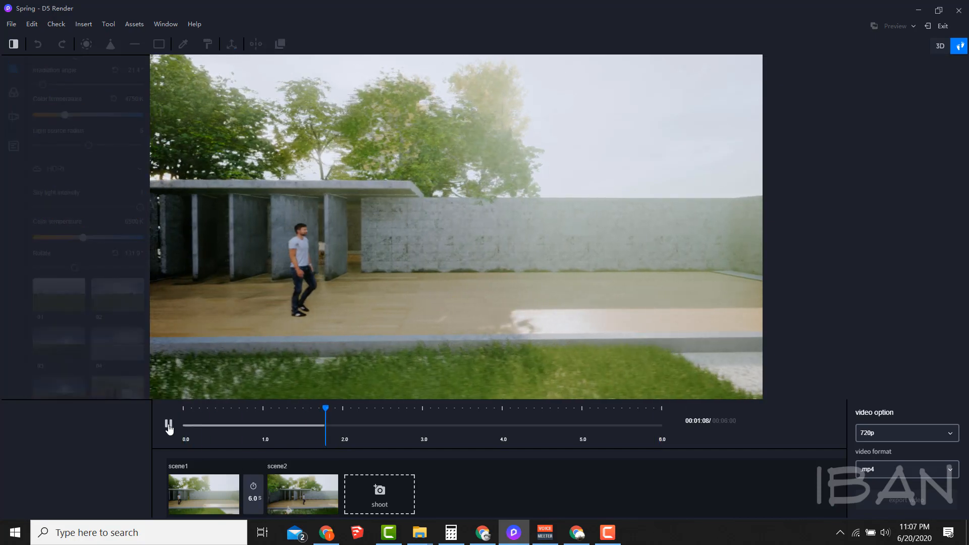
pyautogui.click(169, 423)
# Animate the walking man with a position keyframe at scene1 and another further along the terrace at scene2.
pyautogui.click(203, 493)
pyautogui.click(243, 267)
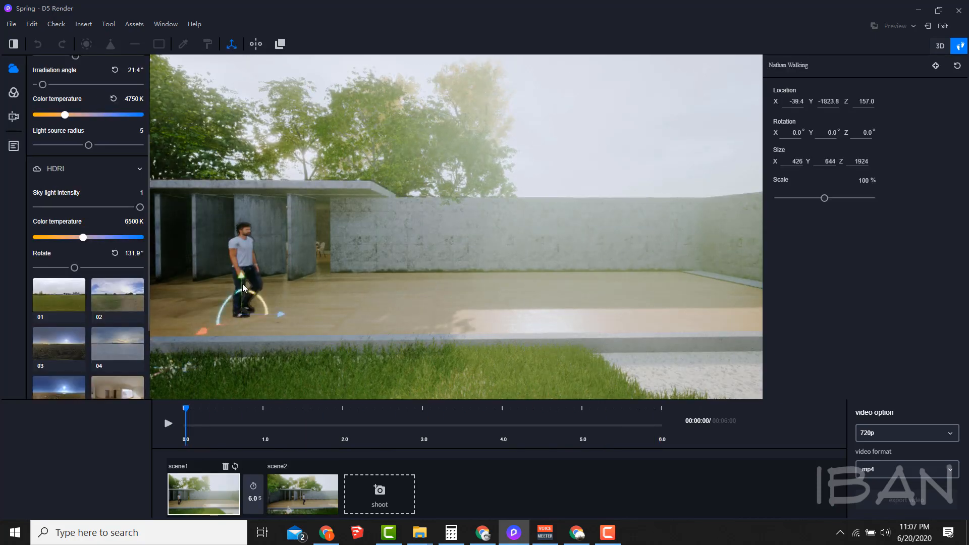
pyautogui.click(935, 66)
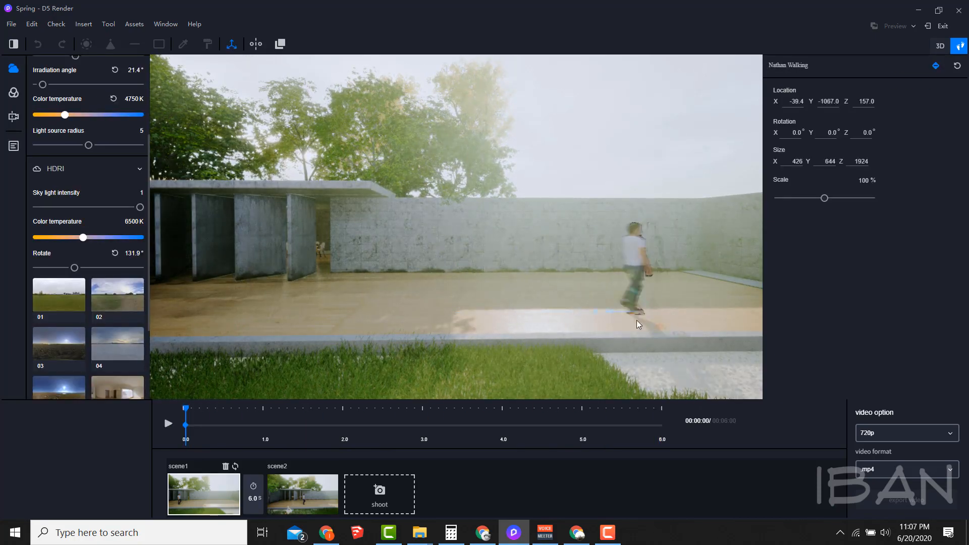
pyautogui.click(302, 494)
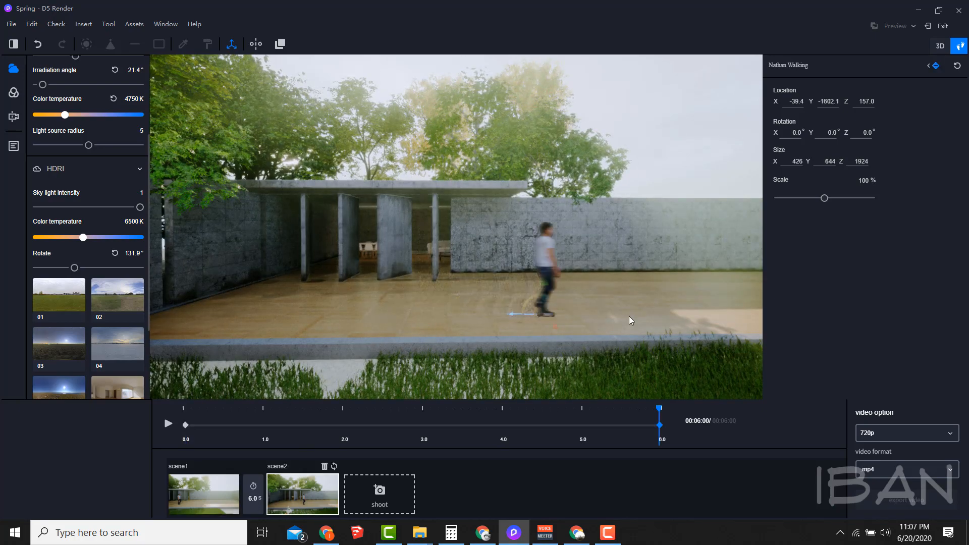
# Play back the man's keyframed walk, return to scene1 and review the video format and preview quality options.
pyautogui.click(169, 424)
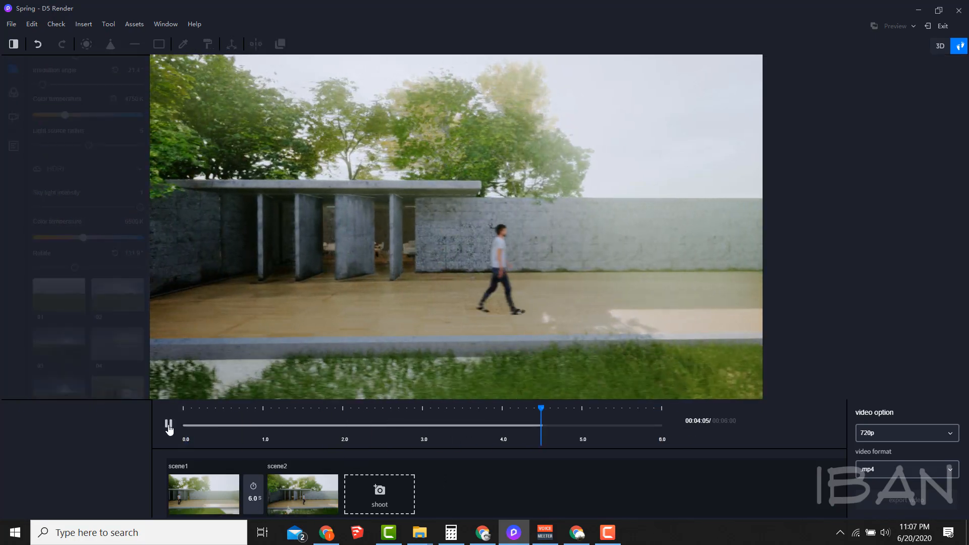
pyautogui.click(223, 498)
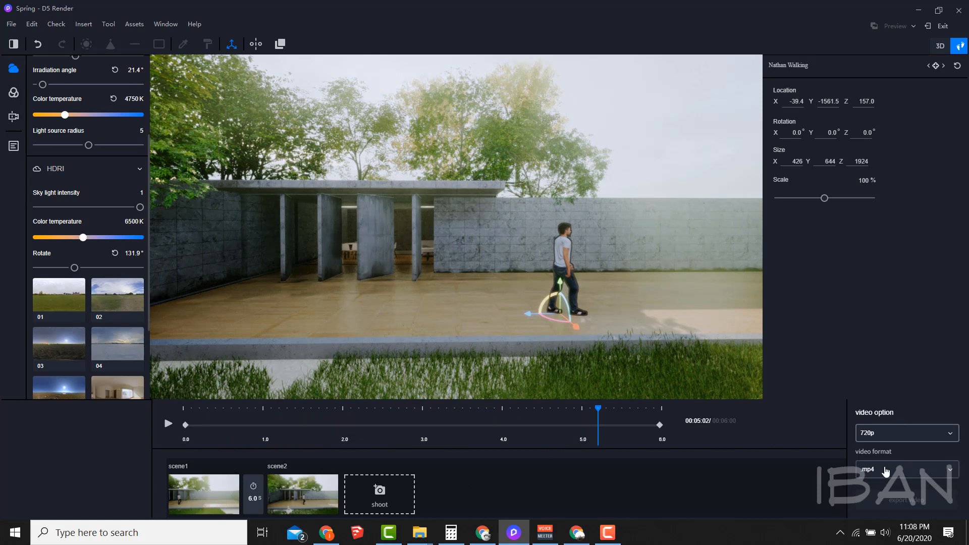
pyautogui.click(885, 469)
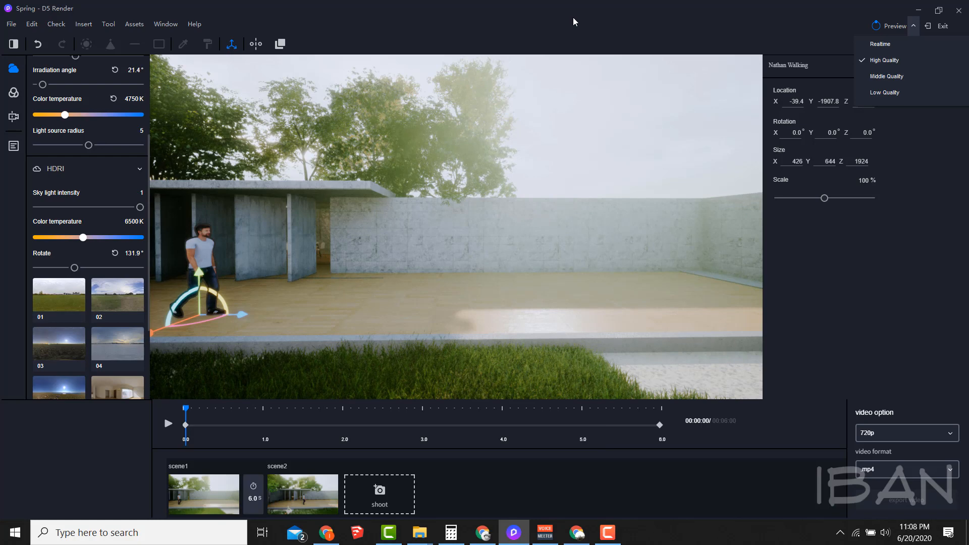
pyautogui.click(168, 424)
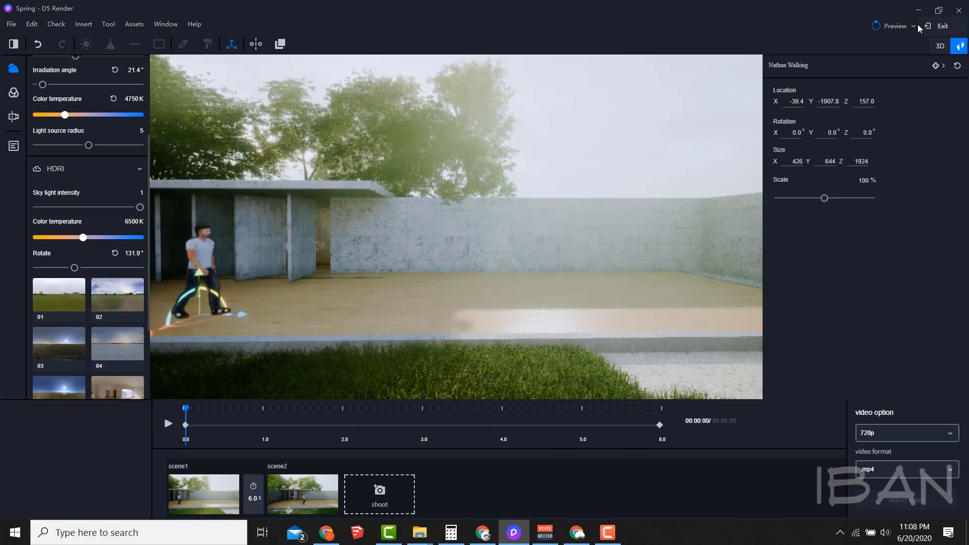
# Set the preview quality to Low Quality and play the walking man animation from the start.
pyautogui.click(913, 26)
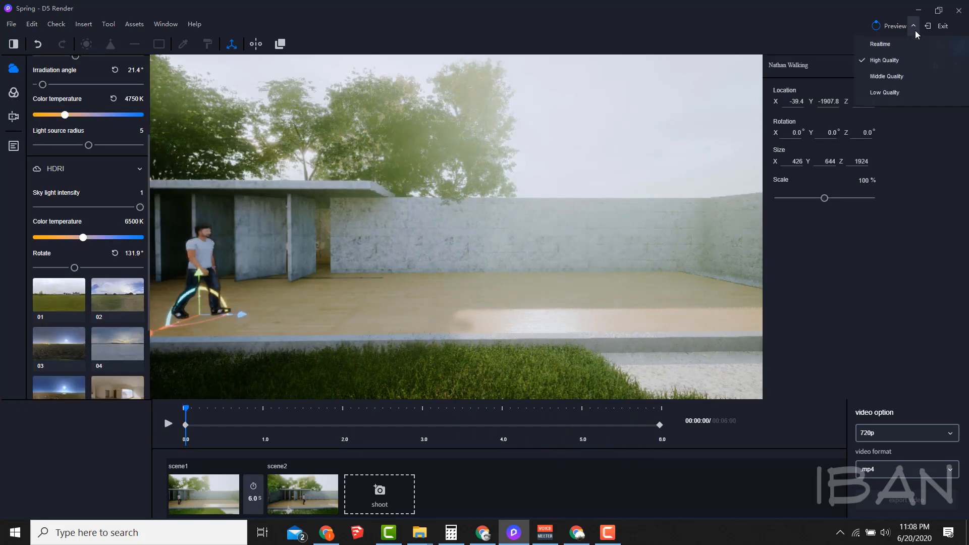
pyautogui.click(902, 94)
pyautogui.click(168, 424)
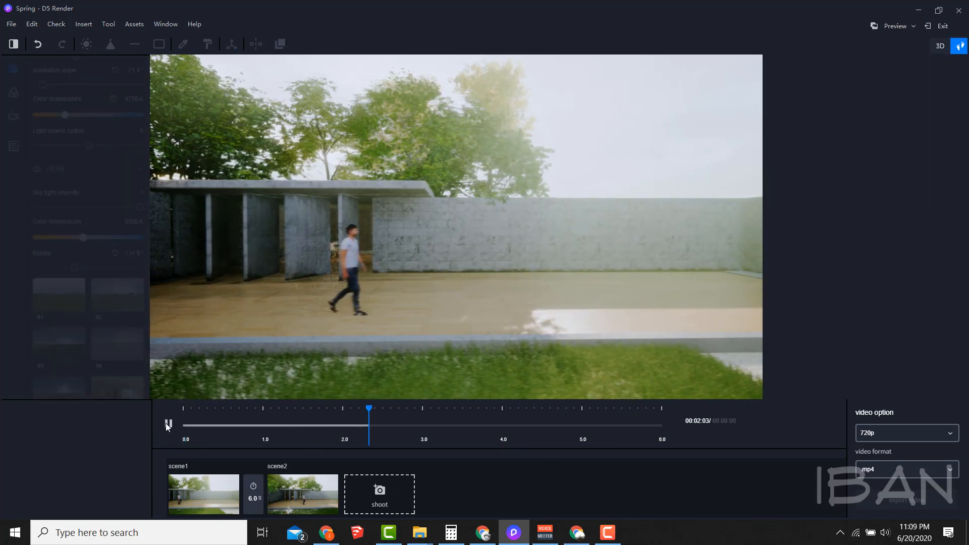